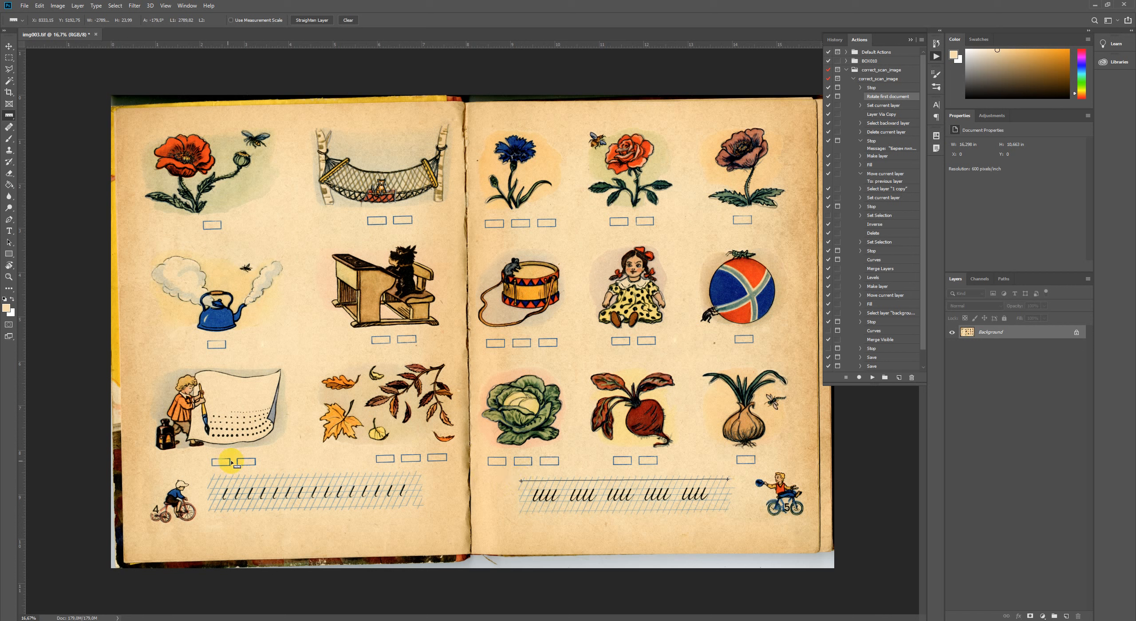
# - Measure the tilt along both pages' ruled writing lines and run the correction action to rotate the canvas clockwise by the measured angle
pyautogui.moveTo(208, 481); pyautogui.dragTo(420, 475)
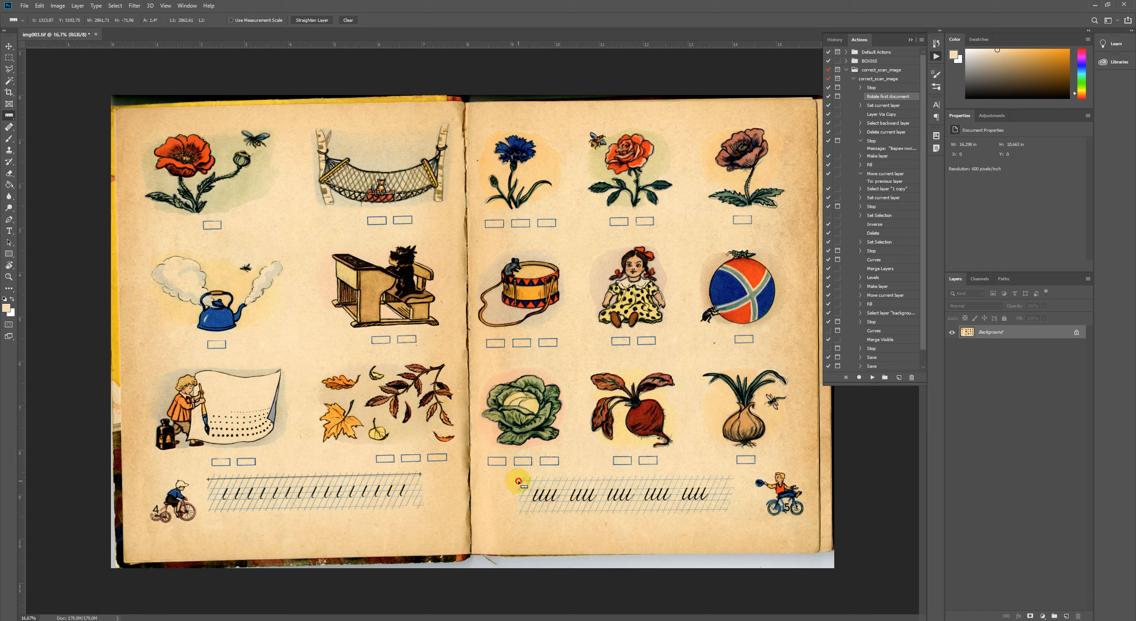
pyautogui.moveTo(518, 481); pyautogui.dragTo(730, 478)
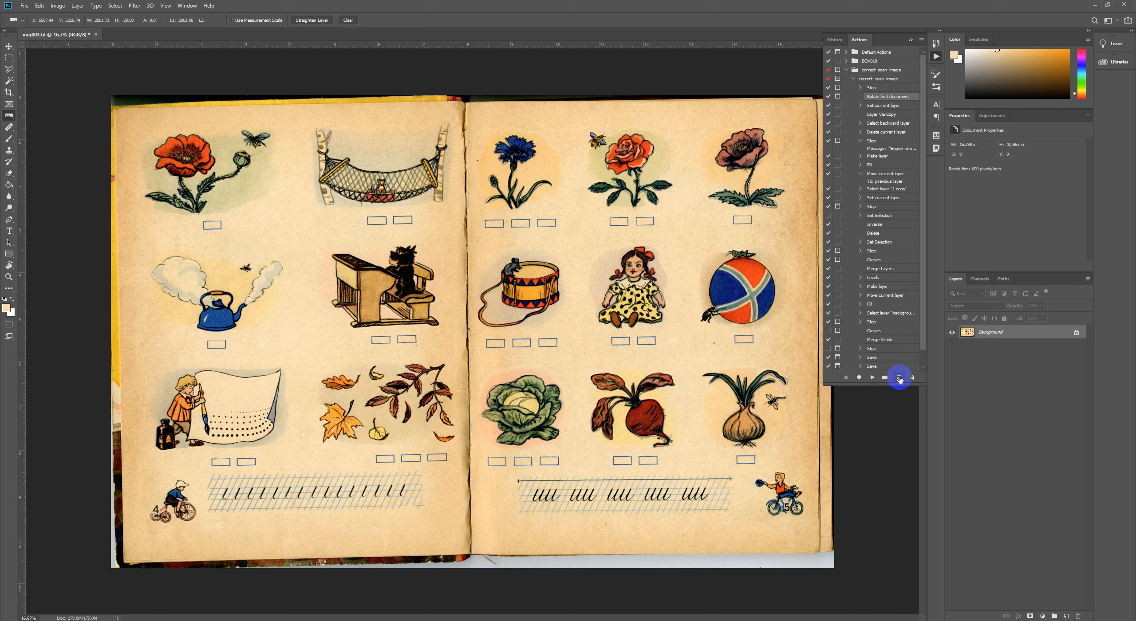
pyautogui.click(872, 378)
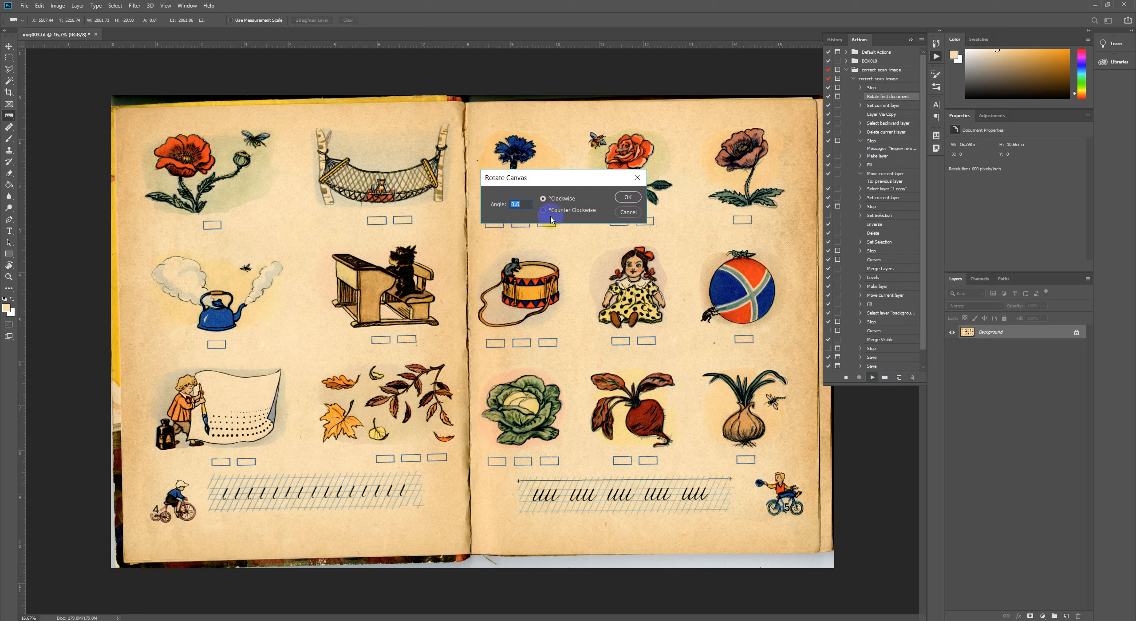
pyautogui.click(626, 197)
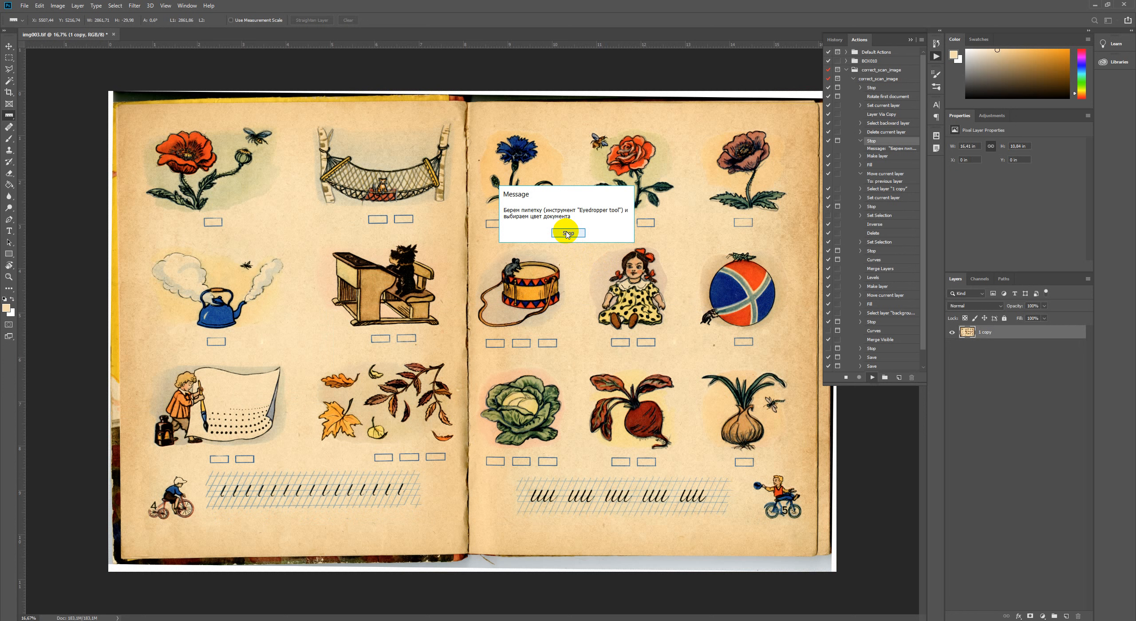
pyautogui.click(567, 233)
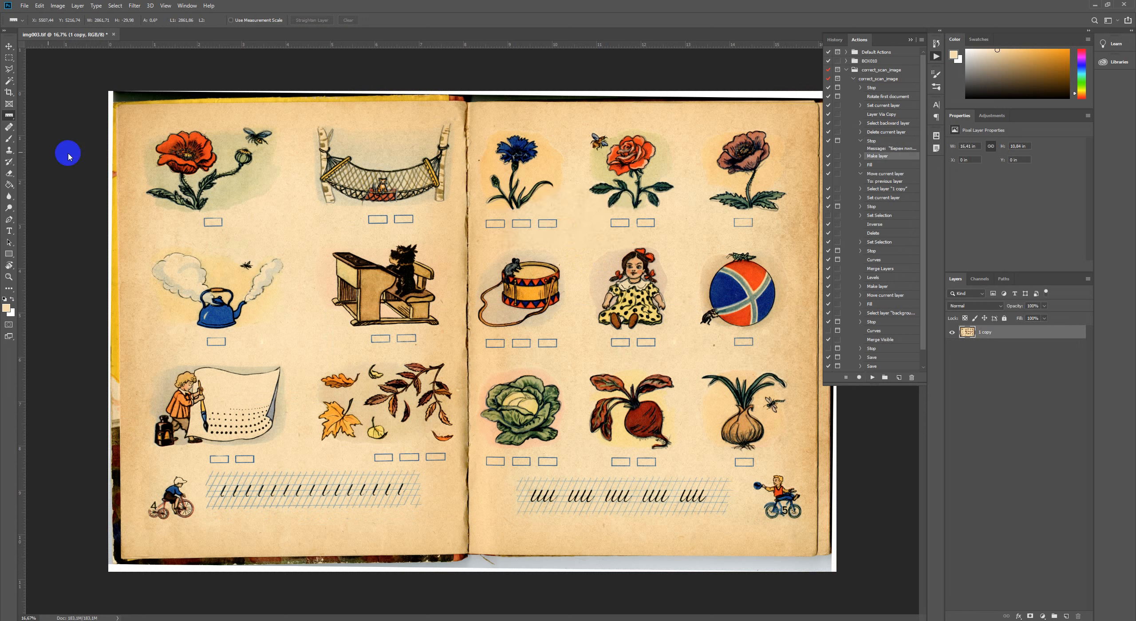
# - Sample the beige paper colour near the right page's lower corner and continue the action to create the filled background layer
pyautogui.rightClick(5, 117)
pyautogui.click(30, 112)
pyautogui.press('d')
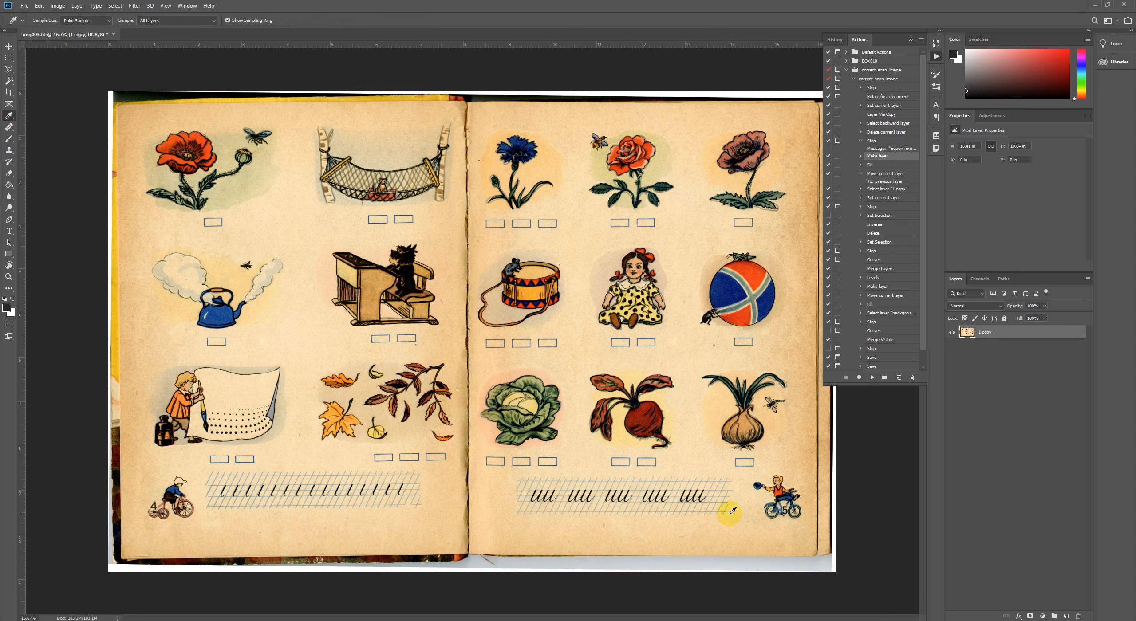
pyautogui.click(774, 538)
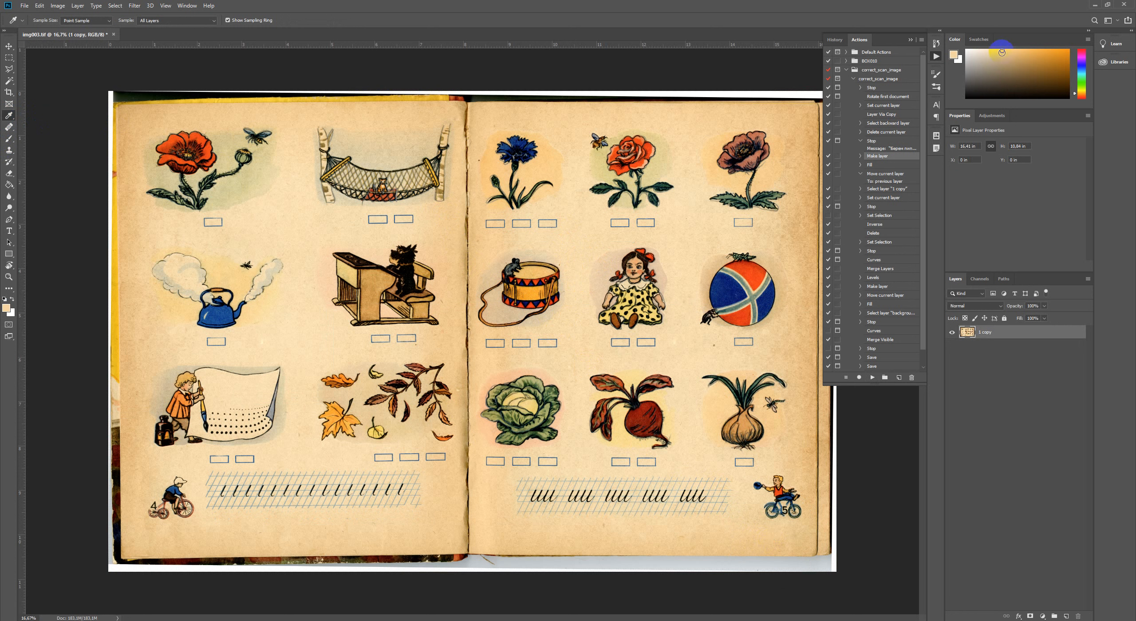
pyautogui.click(873, 377)
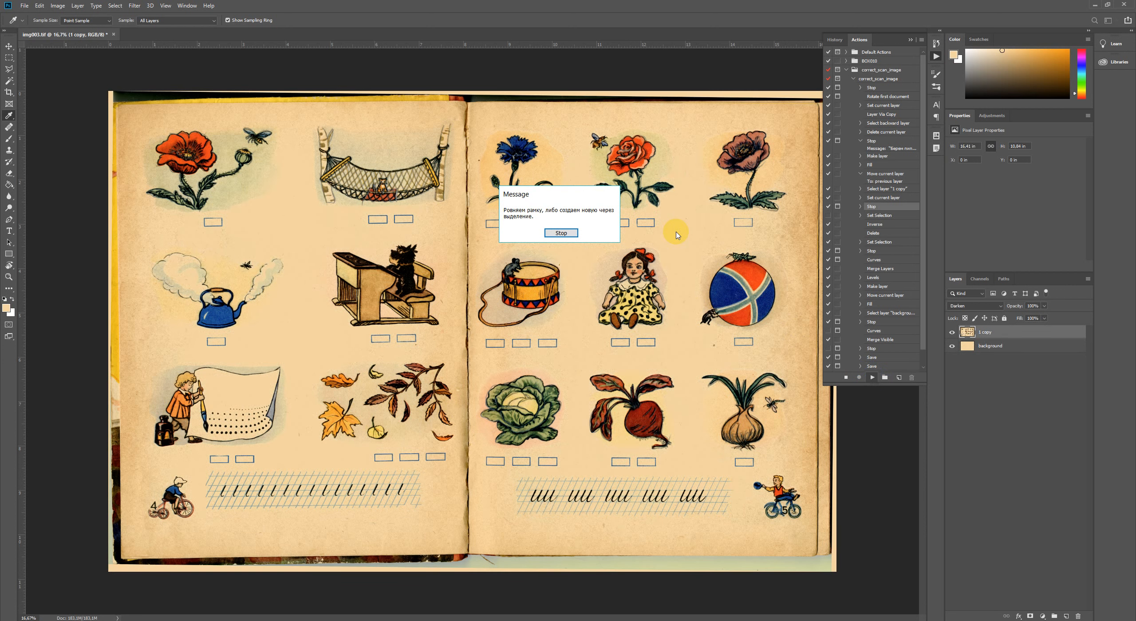
pyautogui.click(561, 234)
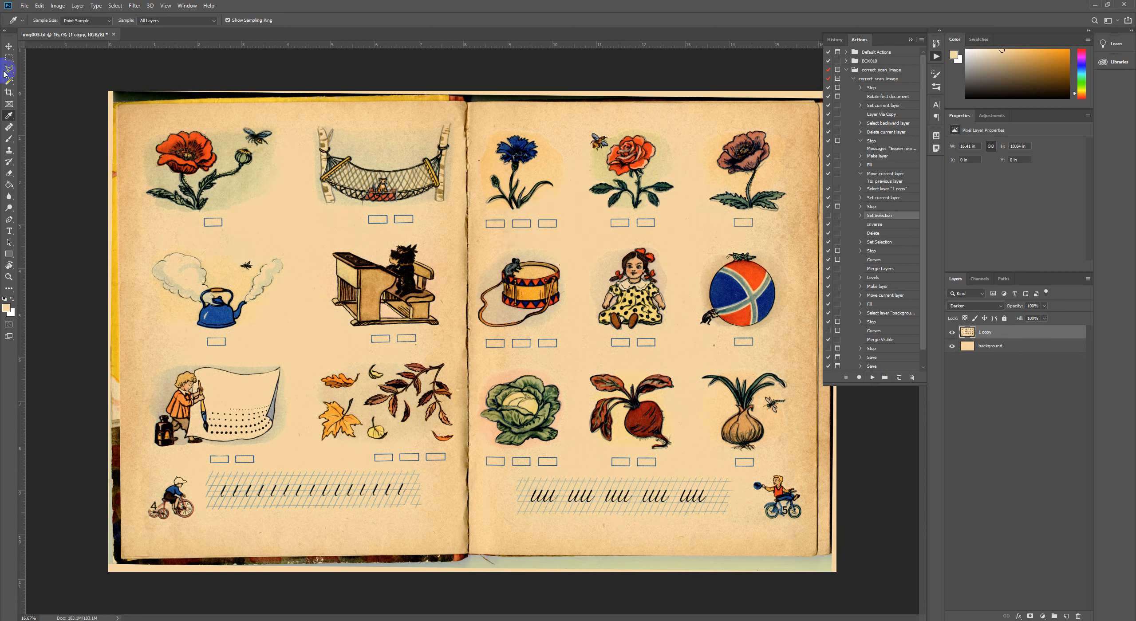
# - Select a rectangle about 15.4 by 9.8 in just inside the page edges and continue the action to delete everything outside it
pyautogui.click(6, 57)
pyautogui.moveTo(126, 110); pyautogui.dragTo(809, 550)
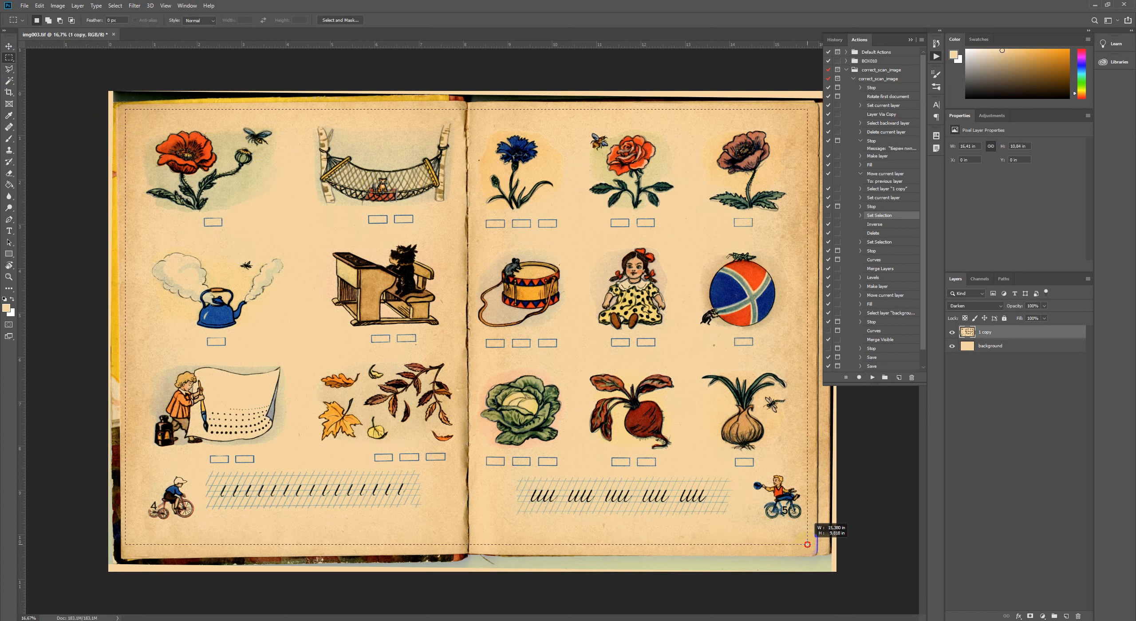
pyautogui.click(807, 548)
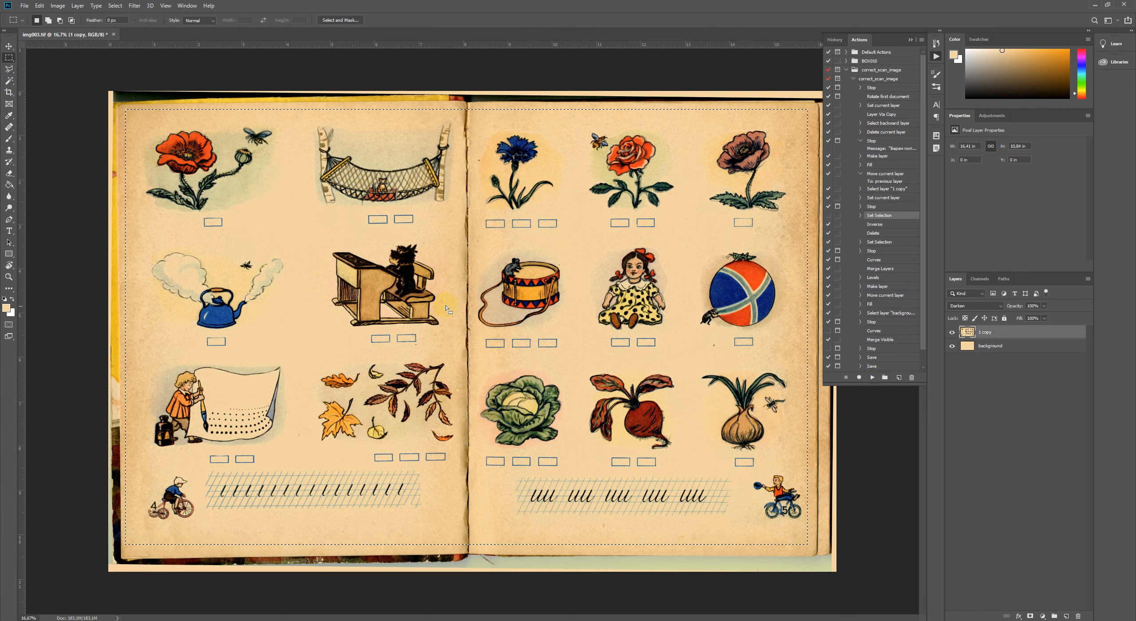
pyautogui.click(873, 378)
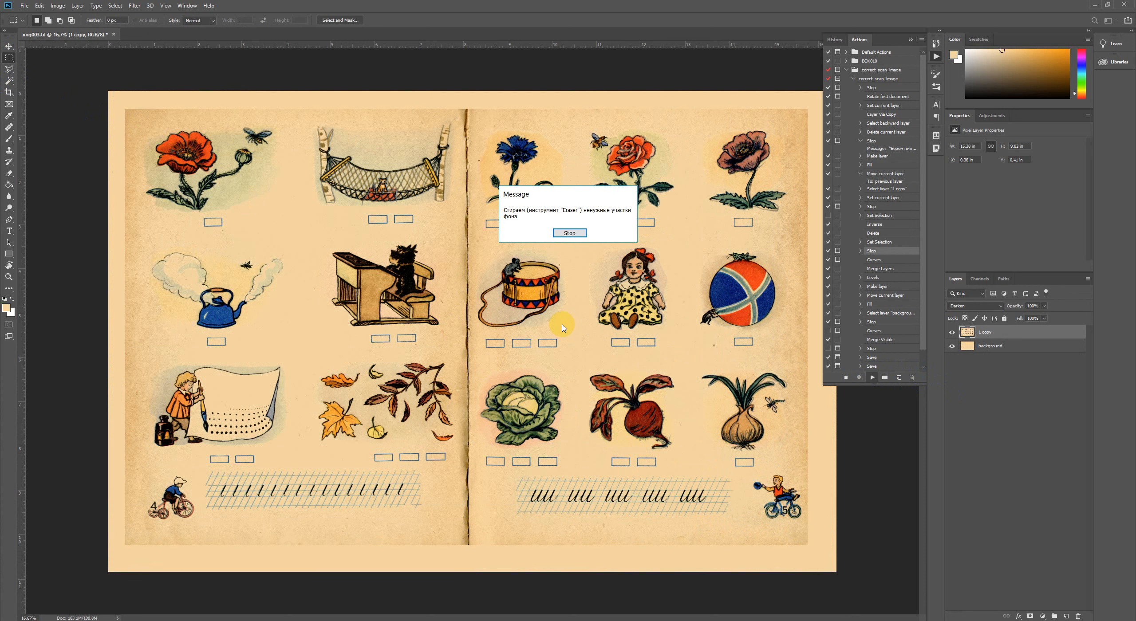
pyautogui.click(569, 233)
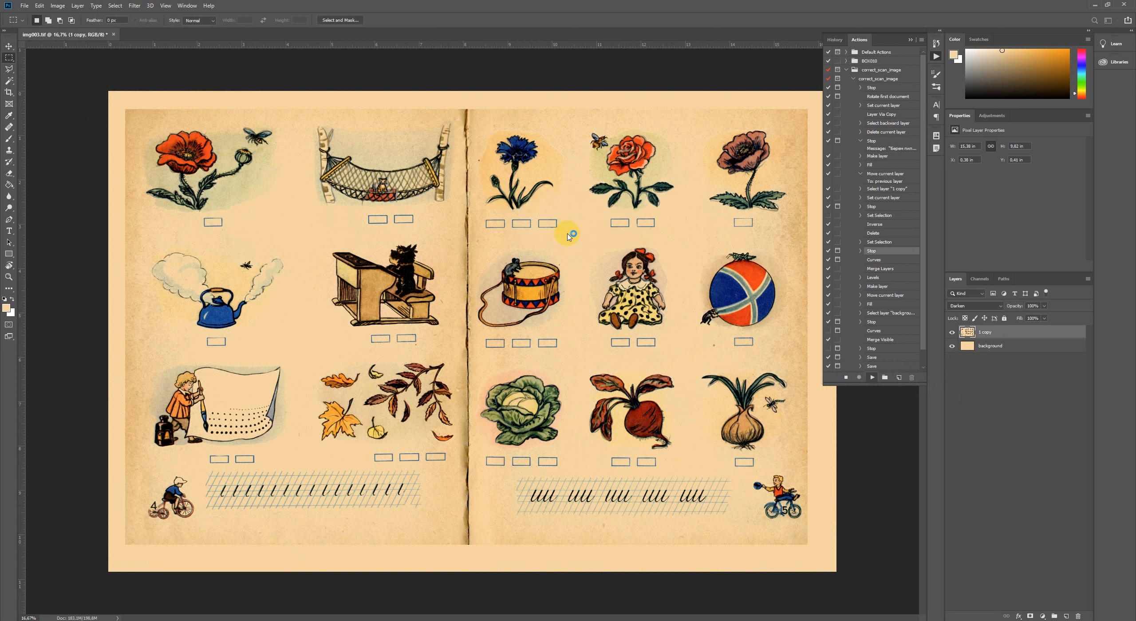
# - Erase the darkened paper strip along the top edge of the spread with a large Eraser brush
pyautogui.click(8, 131)
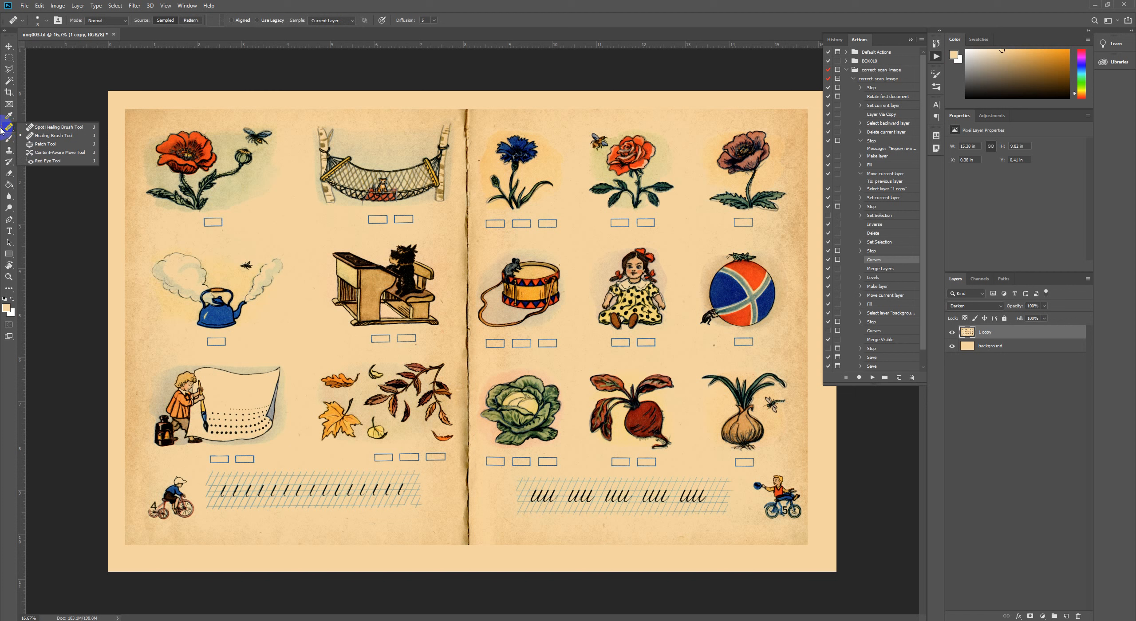
pyautogui.click(1, 129)
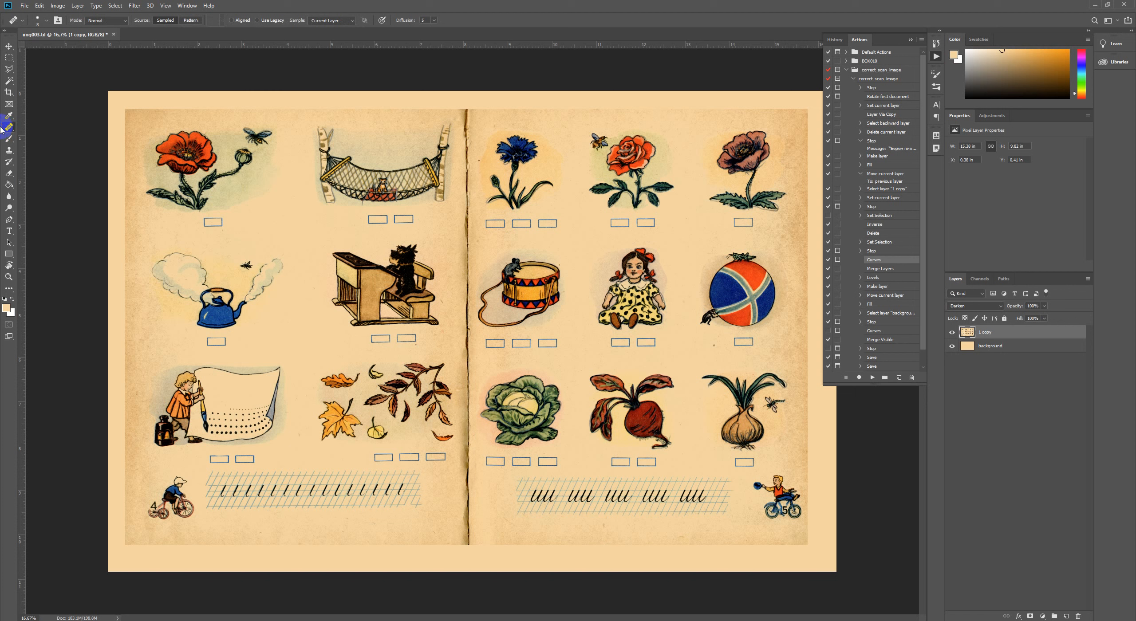
pyautogui.click(9, 153)
pyautogui.click(9, 173)
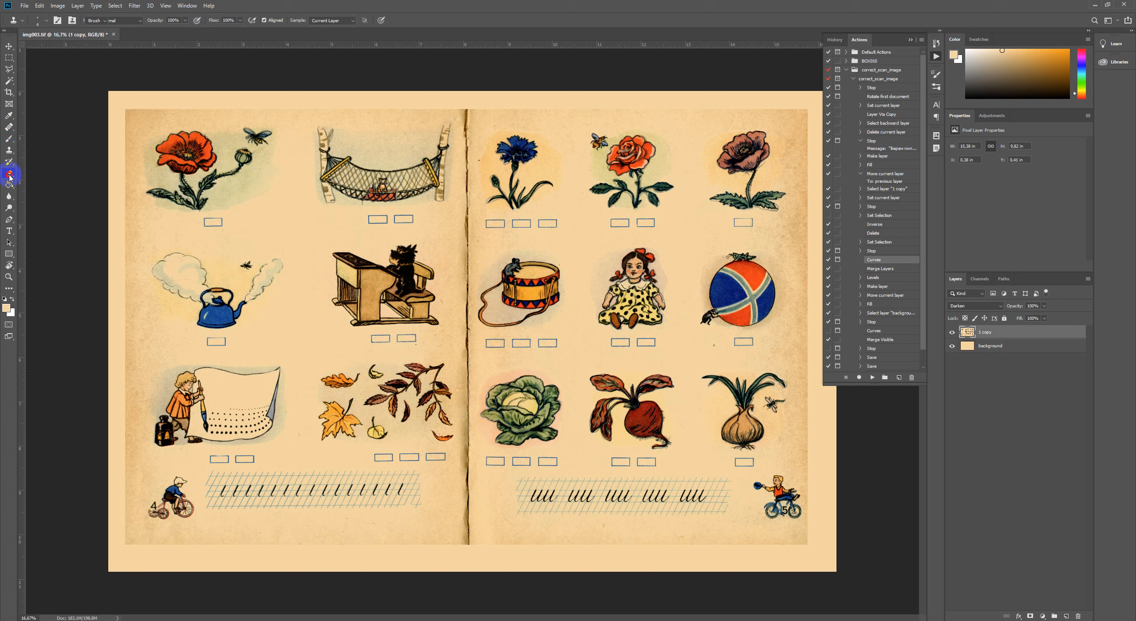
pyautogui.click(54, 176)
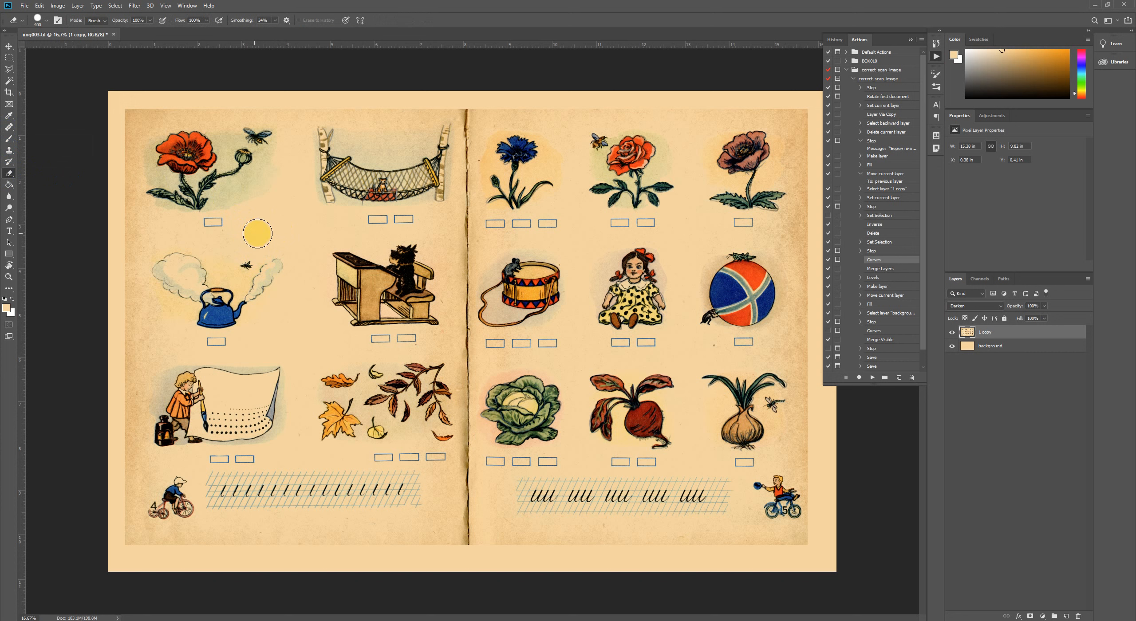
pyautogui.moveTo(119, 118)
pyautogui.mouseDown()
pyautogui.moveTo(144, 106)
pyautogui.moveTo(111, 135)
pyautogui.moveTo(186, 101)
pyautogui.moveTo(816, 103)
pyautogui.mouseUp()
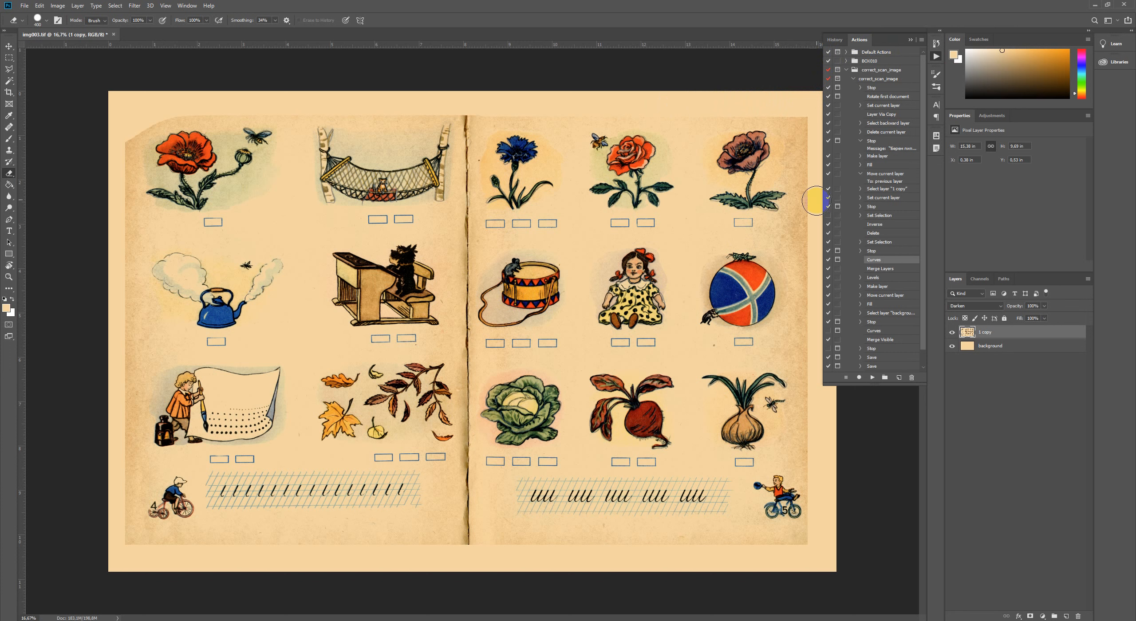
# - Erase the darkened paper along the right, bottom and left edges of the spread, staying clear of the illustrations
pyautogui.hotkey('ctrl', '+')
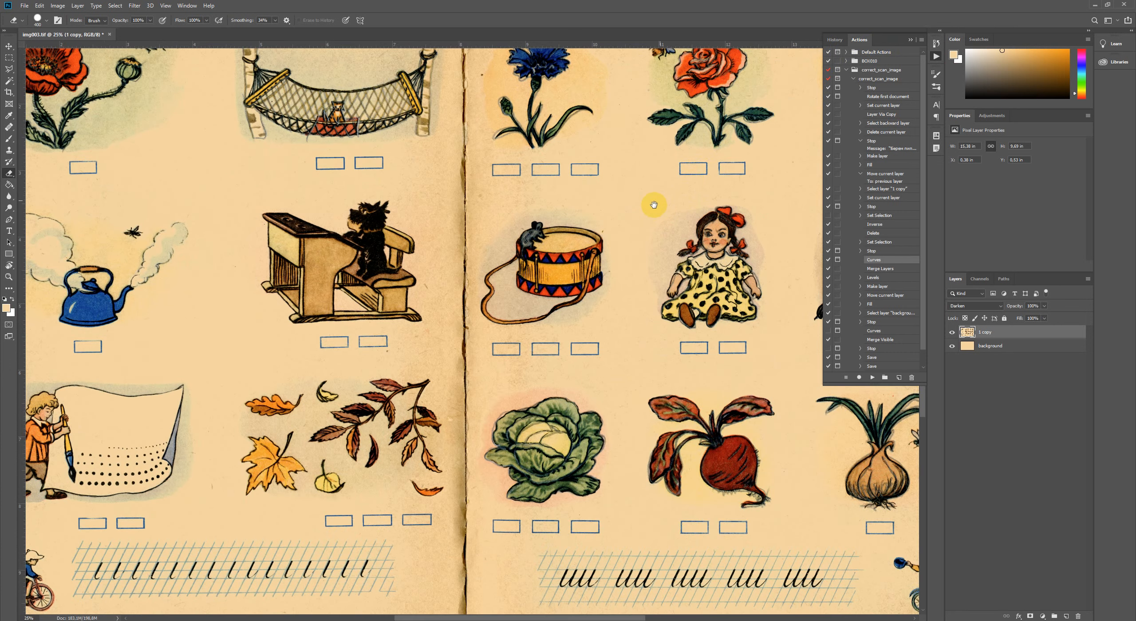
pyautogui.moveTo(652, 198); pyautogui.dragTo(132, 386)
pyautogui.moveTo(400, 198)
pyautogui.mouseDown()
pyautogui.moveTo(351, 196)
pyautogui.moveTo(411, 262)
pyautogui.moveTo(412, 249)
pyautogui.moveTo(409, 391)
pyautogui.moveTo(387, 401)
pyautogui.moveTo(422, 402)
pyautogui.moveTo(428, 526)
pyautogui.moveTo(413, 478)
pyautogui.moveTo(416, 372)
pyautogui.mouseUp()
pyautogui.moveTo(433, 503)
pyautogui.mouseDown()
pyautogui.moveTo(497, 329)
pyautogui.moveTo(551, 385)
pyautogui.moveTo(546, 533)
pyautogui.mouseUp()
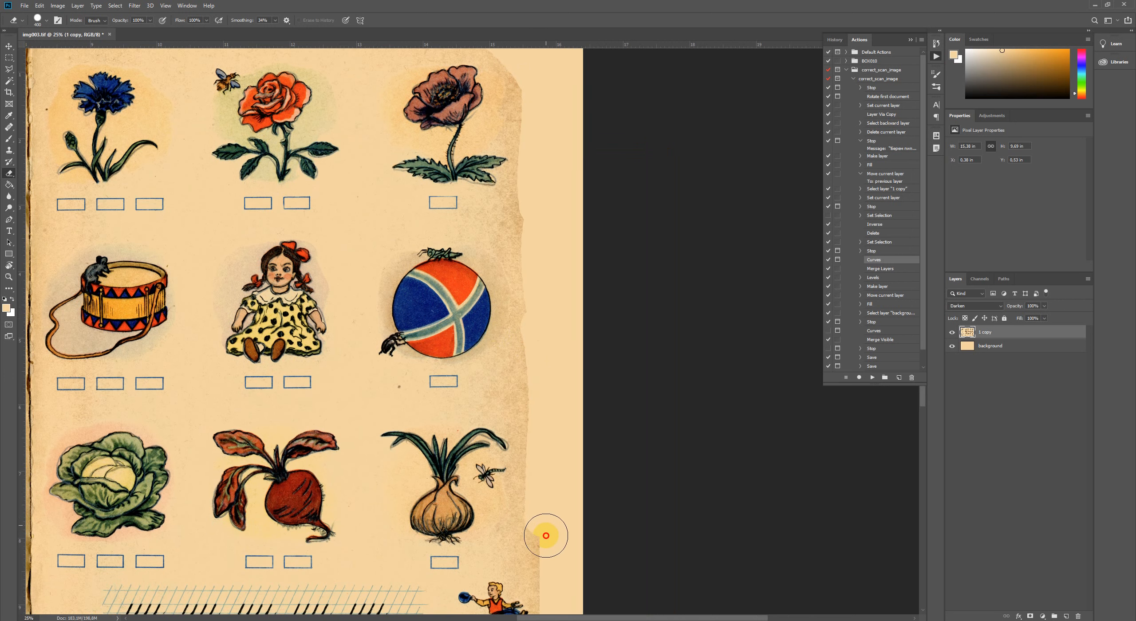
pyautogui.moveTo(556, 479)
pyautogui.mouseDown()
pyautogui.moveTo(548, 250)
pyautogui.moveTo(556, 298)
pyautogui.moveTo(542, 326)
pyautogui.moveTo(569, 408)
pyautogui.moveTo(531, 422)
pyautogui.moveTo(490, 380)
pyautogui.moveTo(532, 466)
pyautogui.moveTo(537, 454)
pyautogui.moveTo(172, 451)
pyautogui.moveTo(491, 470)
pyautogui.moveTo(713, 449)
pyautogui.mouseUp()
pyautogui.moveTo(619, 444)
pyautogui.mouseDown()
pyautogui.moveTo(519, 430)
pyautogui.moveTo(284, 428)
pyautogui.mouseUp()
pyautogui.moveTo(215, 434)
pyautogui.mouseDown()
pyautogui.moveTo(291, 454)
pyautogui.moveTo(615, 463)
pyautogui.moveTo(497, 441)
pyautogui.moveTo(233, 440)
pyautogui.moveTo(257, 438)
pyautogui.moveTo(240, 398)
pyautogui.moveTo(237, 99)
pyautogui.moveTo(249, 174)
pyautogui.moveTo(228, 472)
pyautogui.mouseUp()
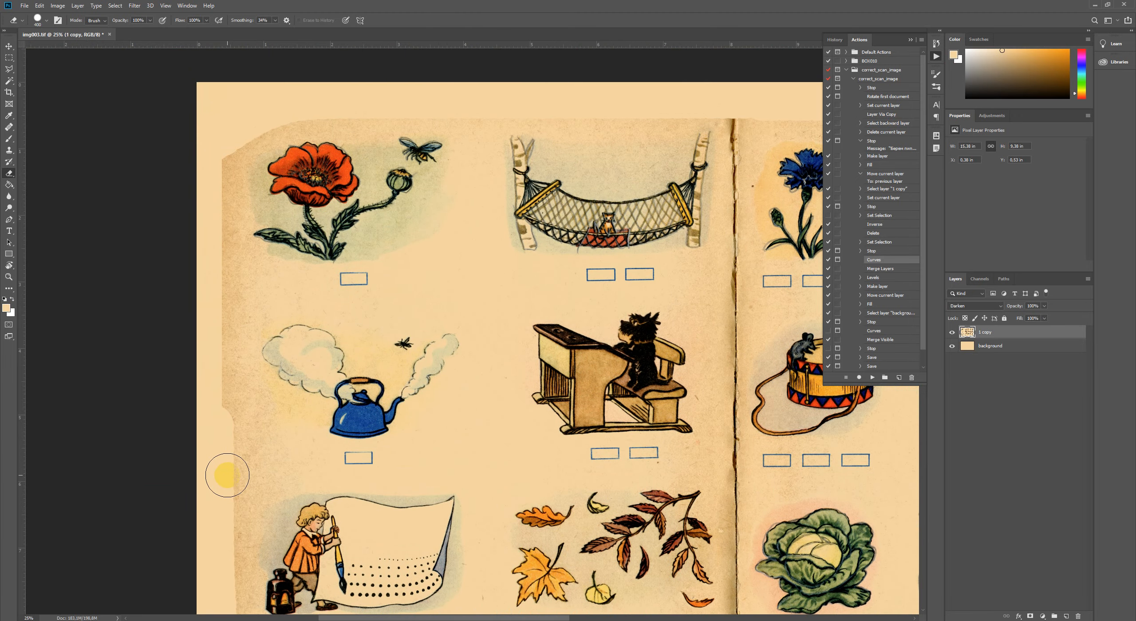
pyautogui.moveTo(219, 413)
pyautogui.mouseDown()
pyautogui.moveTo(206, 141)
pyautogui.moveTo(212, 177)
pyautogui.mouseUp()
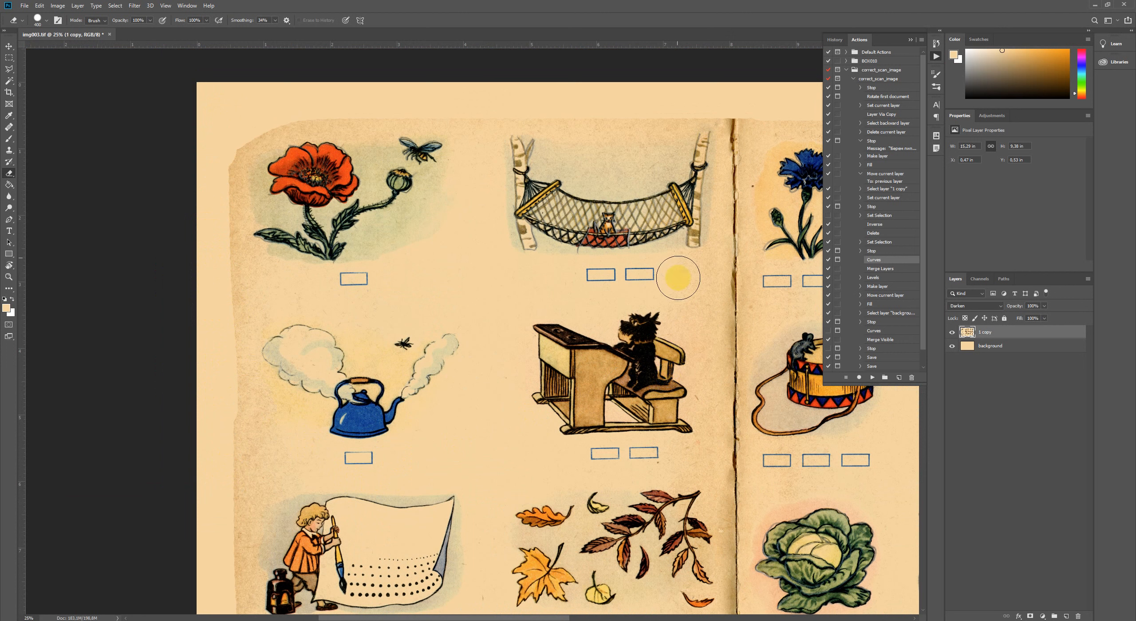
# - Delete a narrow full-height rectangular strip covering the dark centre fold between the pages and clear the selection
pyautogui.click(8, 57)
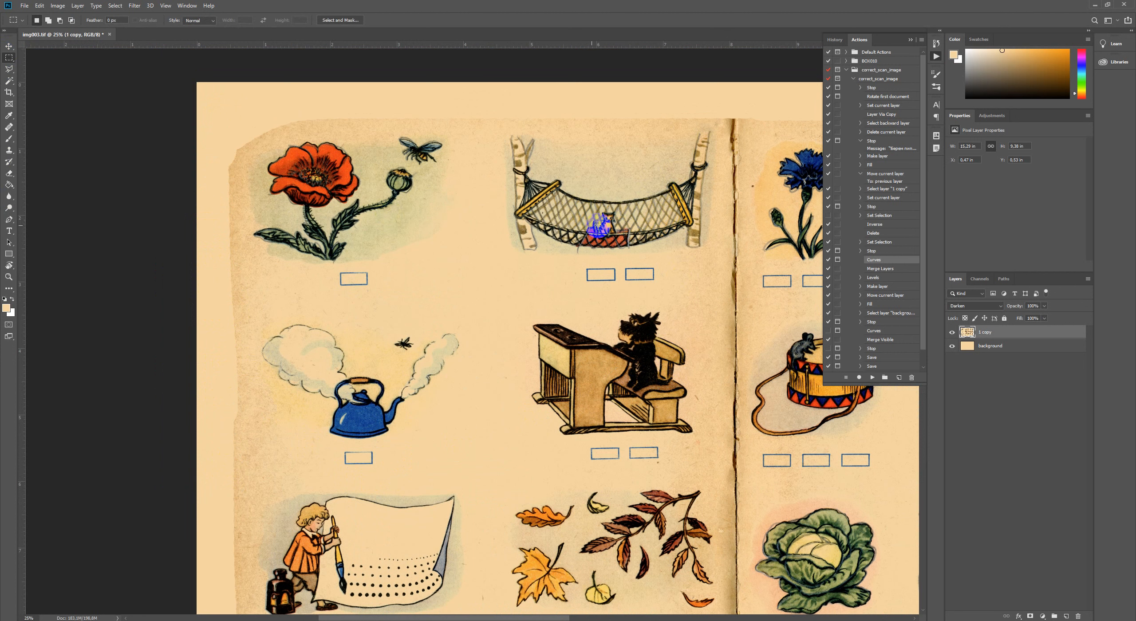
pyautogui.moveTo(599, 275); pyautogui.dragTo(365, 385)
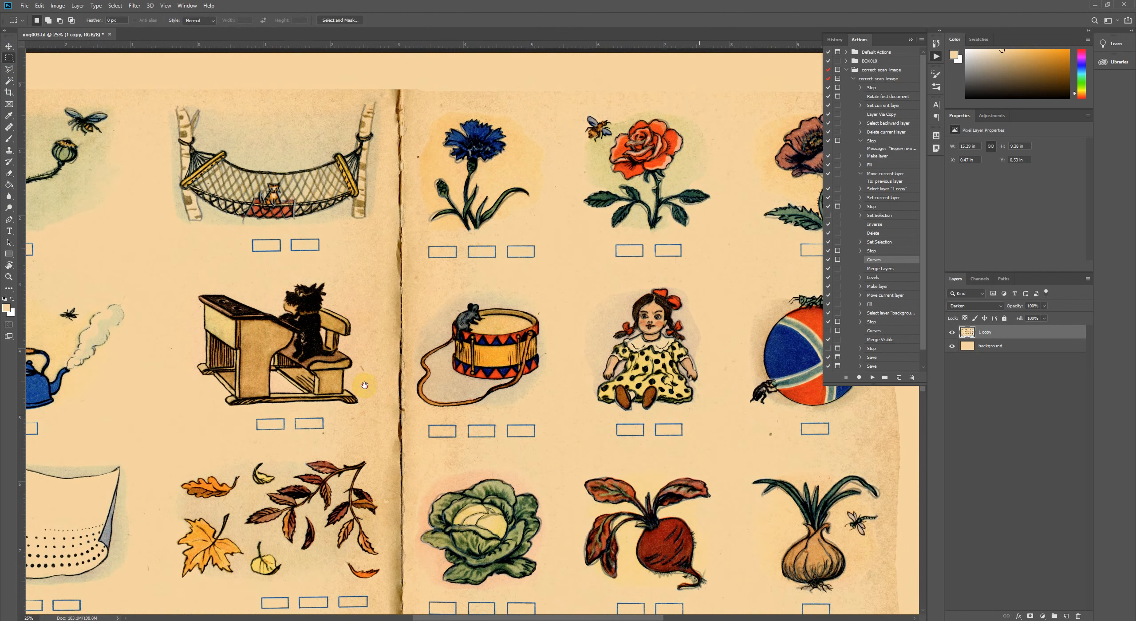
pyautogui.hotkey('ctrl', '-')
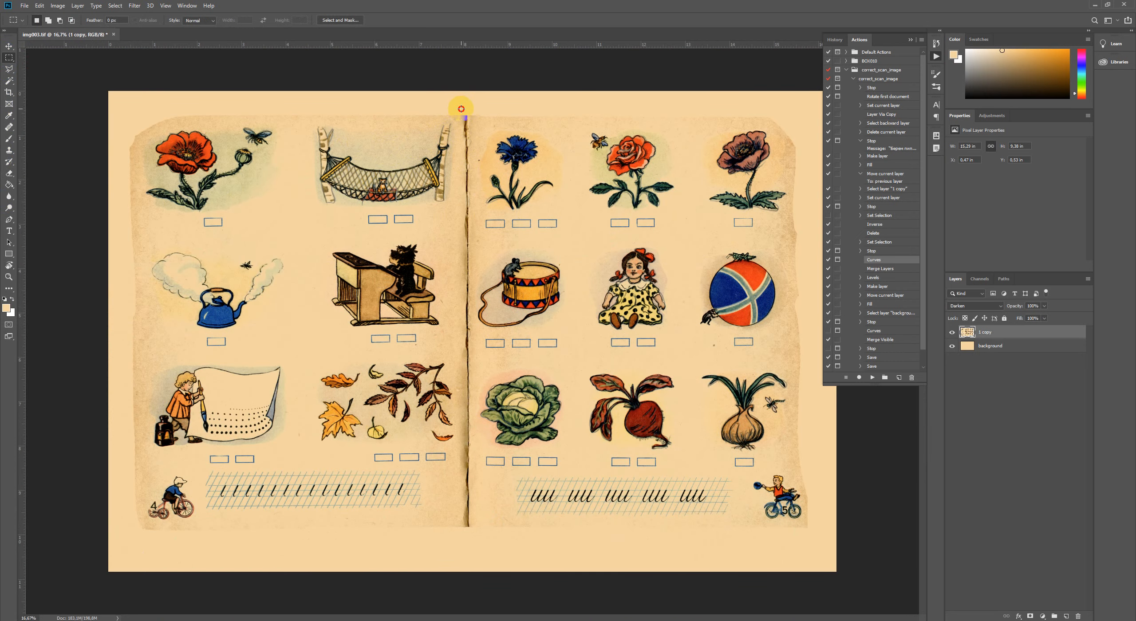
pyautogui.moveTo(461, 109)
pyautogui.mouseDown()
pyautogui.moveTo(463, 492)
pyautogui.moveTo(475, 550)
pyautogui.mouseUp()
pyautogui.press('Delete')
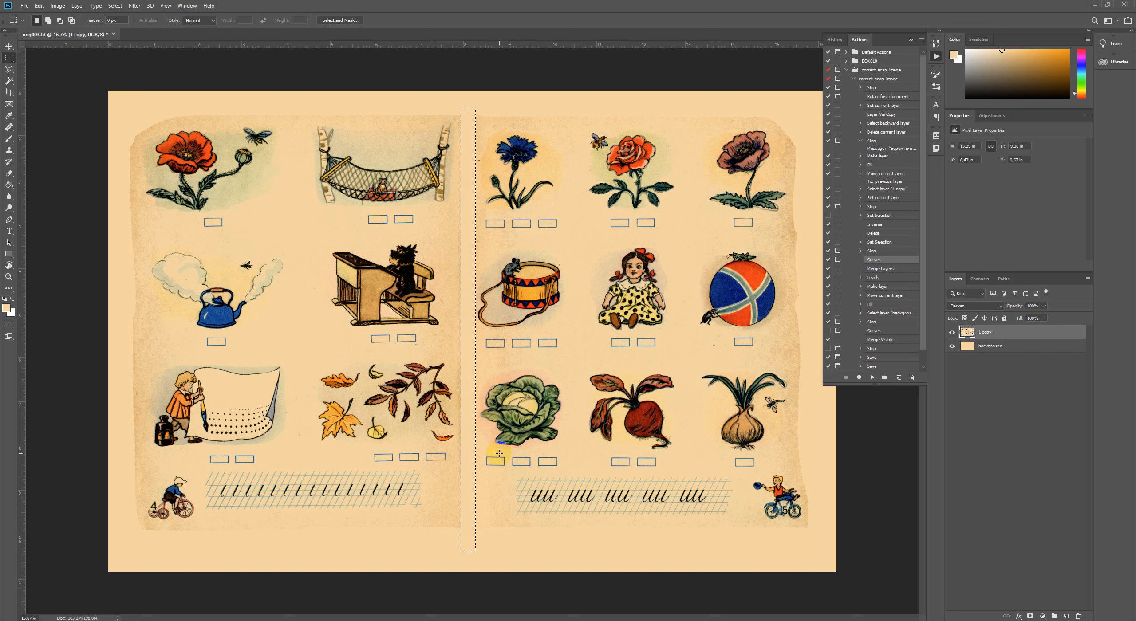
pyautogui.click(479, 85)
# - Erase the leftover fold shading between the pages beside the desk, drum, leaves and cabbage illustrations
pyautogui.press('e')
pyautogui.hotkey('ctrl', '+')
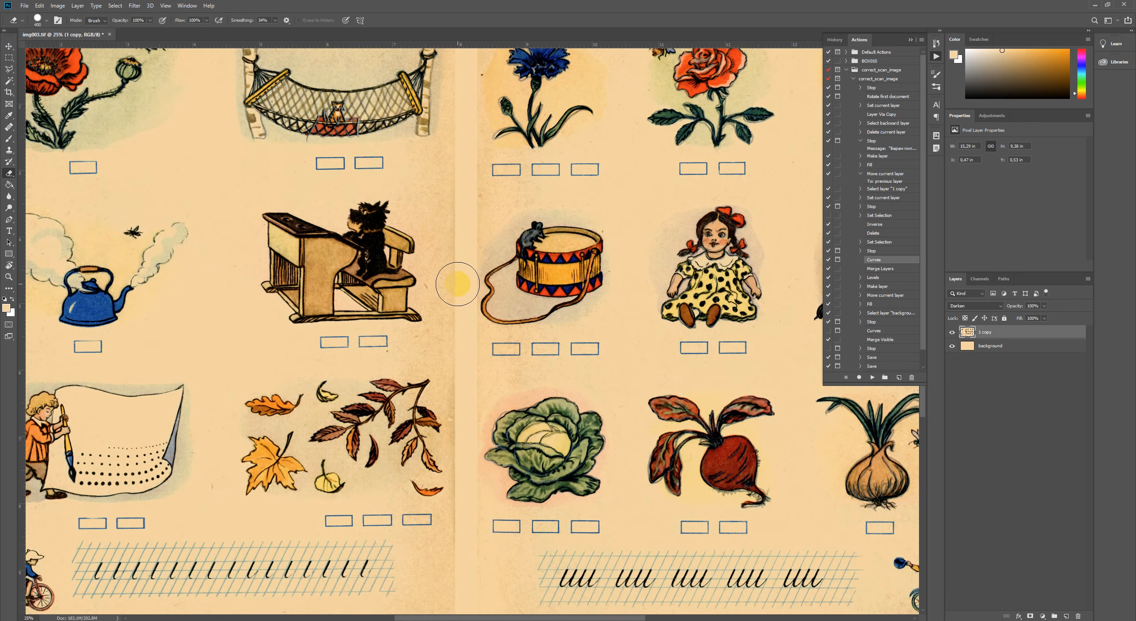
pyautogui.hotkey('ctrl', '+')
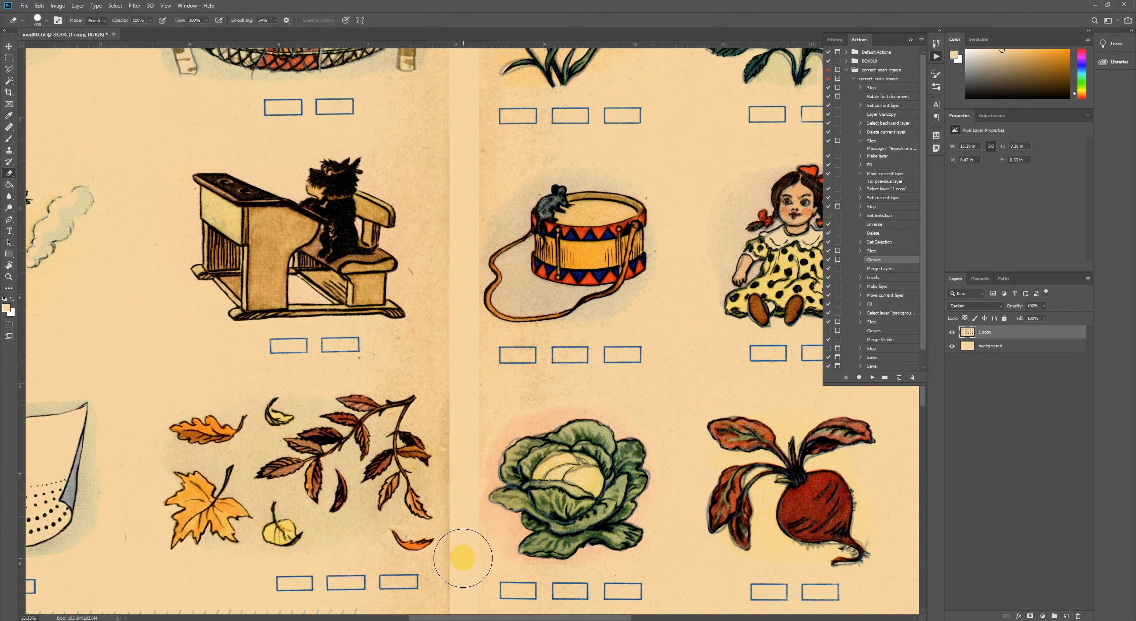
pyautogui.click(465, 563)
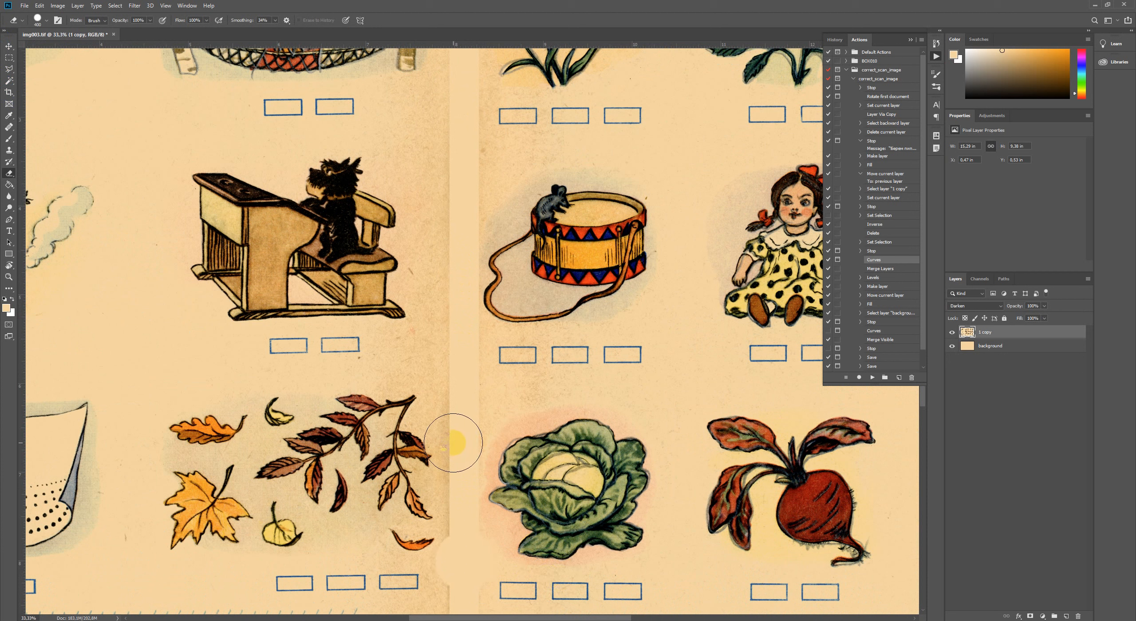
pyautogui.moveTo(458, 418)
pyautogui.mouseDown()
pyautogui.moveTo(455, 109)
pyautogui.moveTo(418, 157)
pyautogui.moveTo(466, 193)
pyautogui.moveTo(488, 173)
pyautogui.moveTo(451, 122)
pyautogui.moveTo(439, 172)
pyautogui.mouseUp()
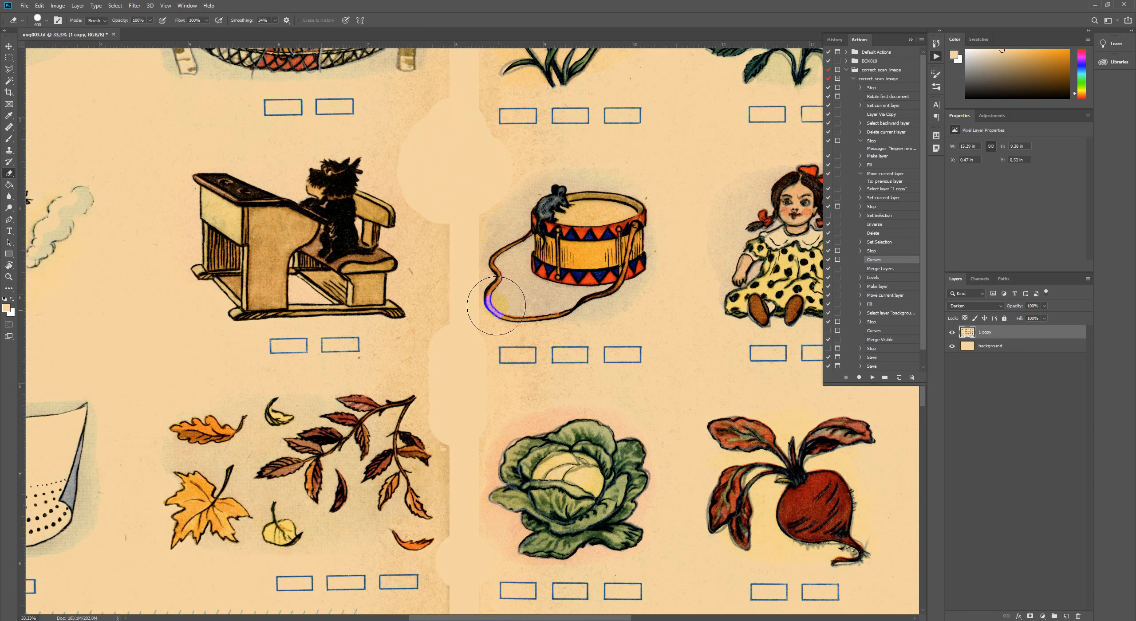
# - Erase the fold shading beside the hammock and, with a smaller brush, round off both pages' upper inner corners
pyautogui.moveTo(460, 327); pyautogui.dragTo(451, 444)
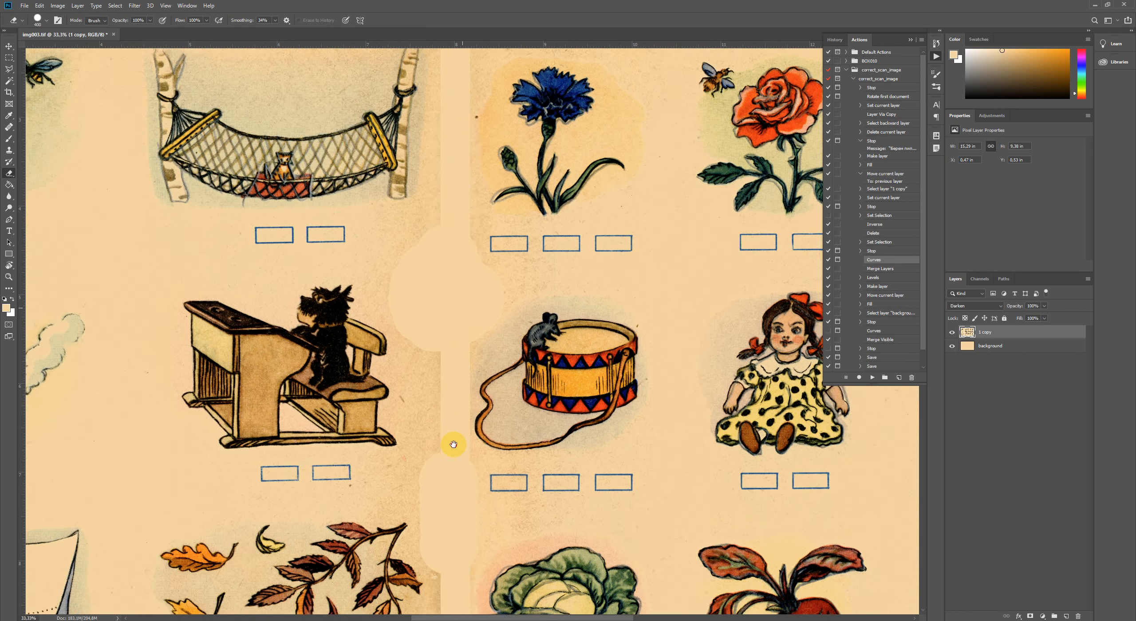
pyautogui.moveTo(444, 223)
pyautogui.mouseDown()
pyautogui.moveTo(453, 279)
pyautogui.moveTo(452, 241)
pyautogui.moveTo(440, 308)
pyautogui.moveTo(455, 123)
pyautogui.moveTo(457, 167)
pyautogui.mouseUp()
pyautogui.press('[')
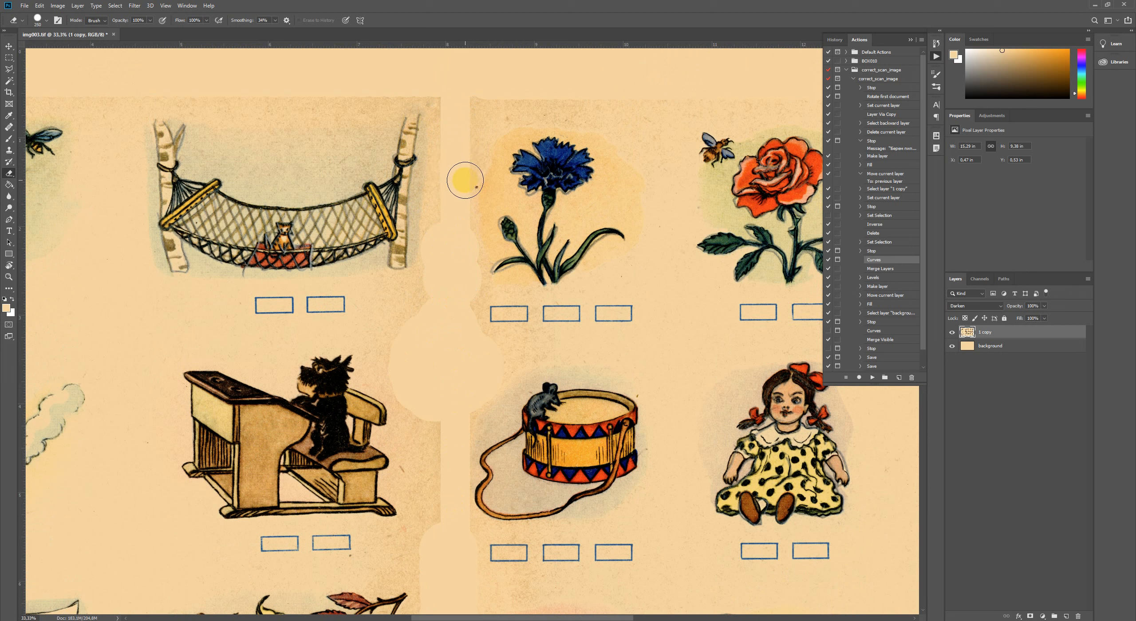
pyautogui.moveTo(462, 183)
pyautogui.mouseDown()
pyautogui.moveTo(457, 160)
pyautogui.moveTo(486, 75)
pyautogui.moveTo(484, 101)
pyautogui.mouseUp()
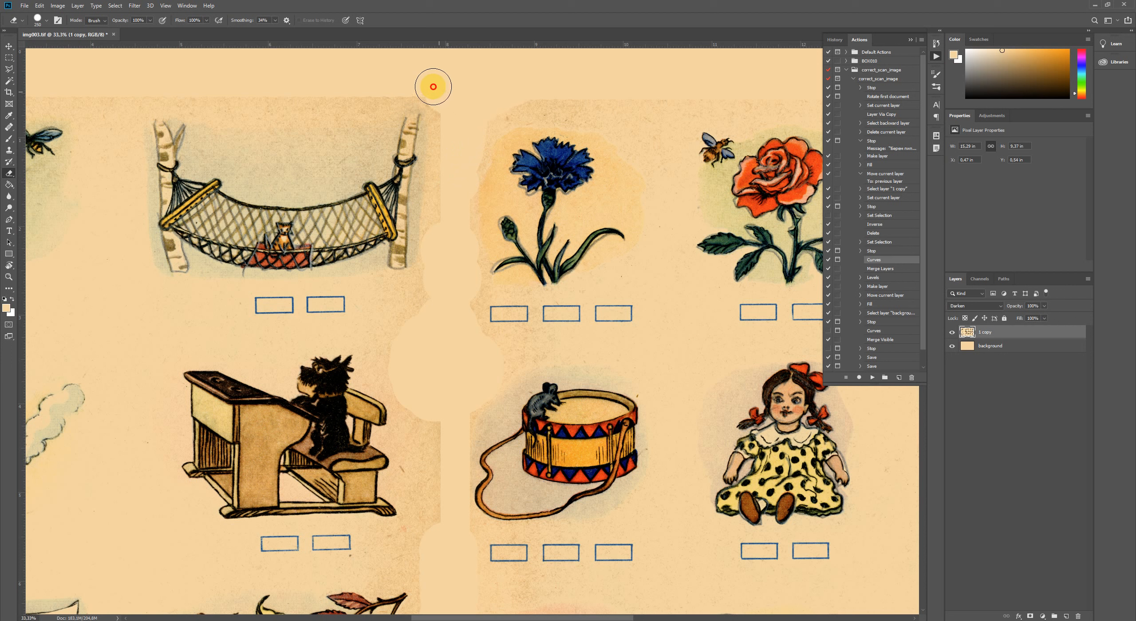
pyautogui.moveTo(454, 109); pyautogui.dragTo(384, 79)
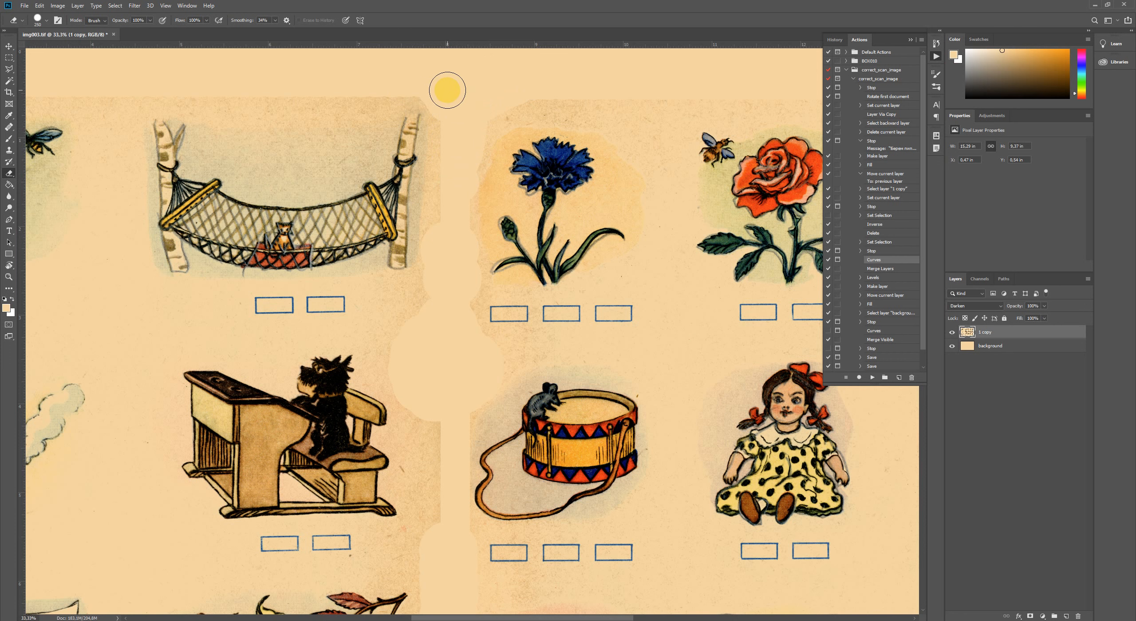
pyautogui.hotkey('ctrl', '-')
pyautogui.hotkey('ctrl', '-')
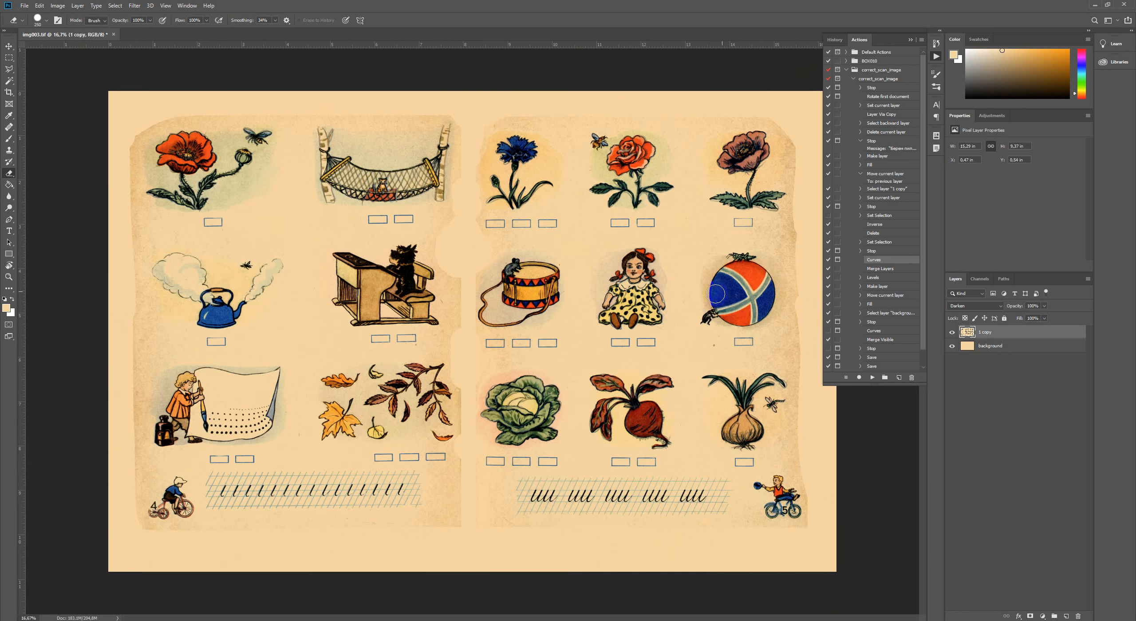
# - Run the recorded action from its Curves step, moving the curve's white point to input 244, output 255, and continue to its next stop
pyautogui.click(873, 378)
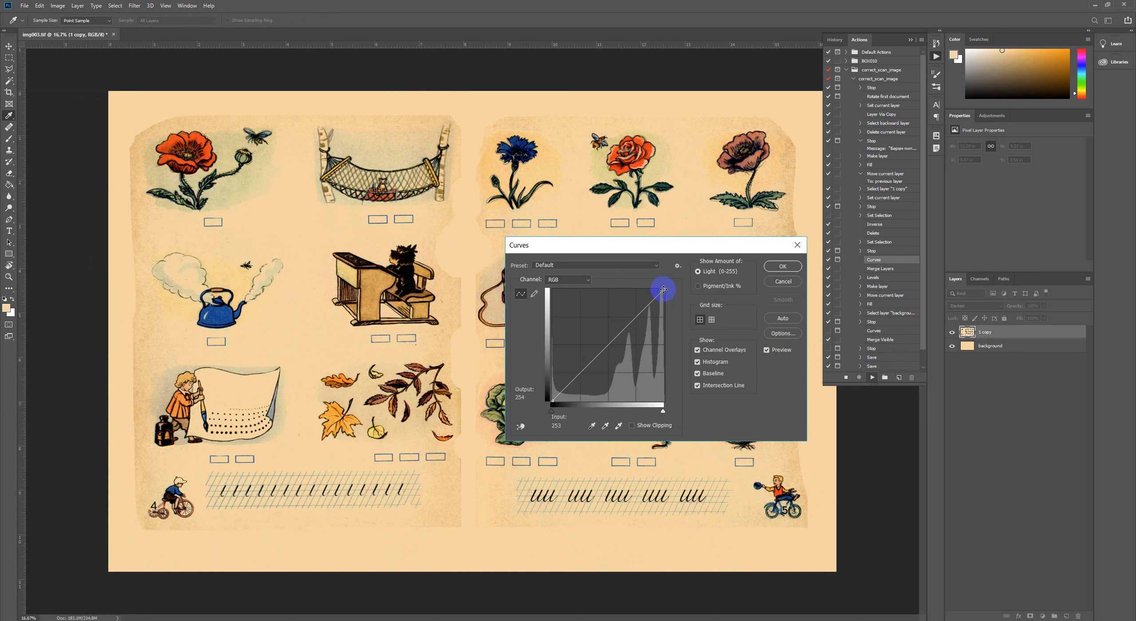
pyautogui.moveTo(663, 289); pyautogui.dragTo(660, 286)
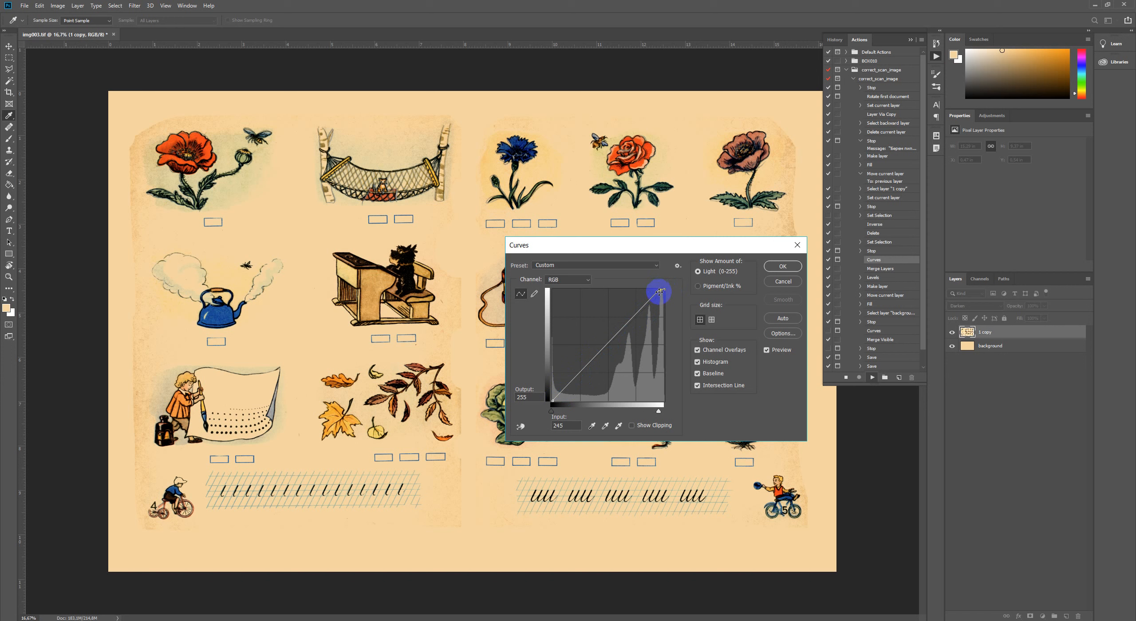
pyautogui.moveTo(660, 289); pyautogui.dragTo(657, 289)
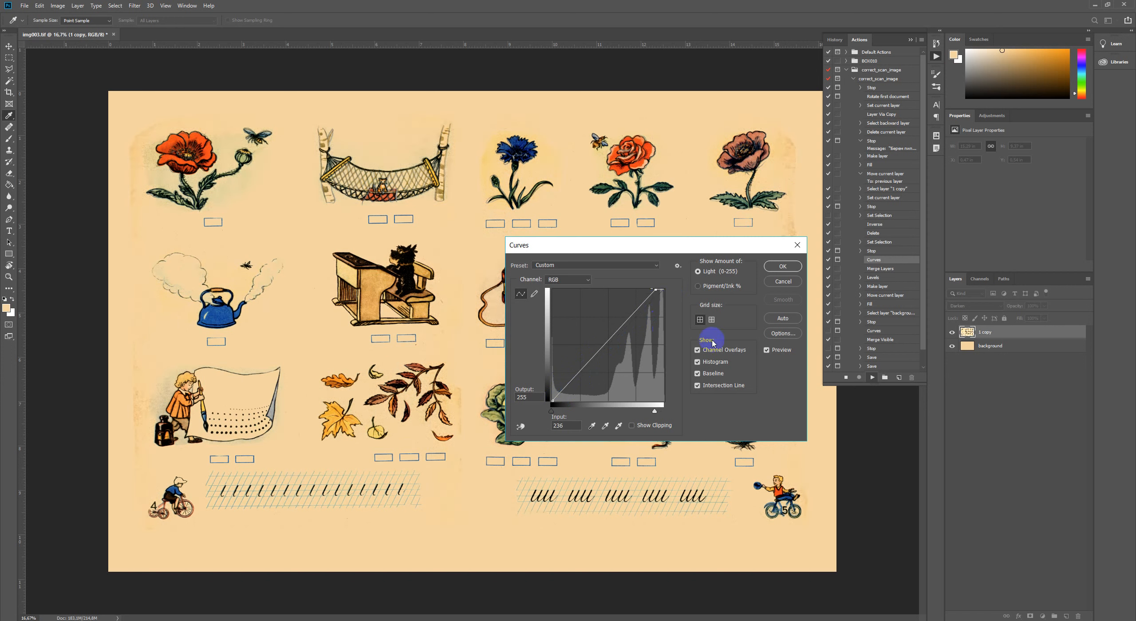
pyautogui.click(767, 350)
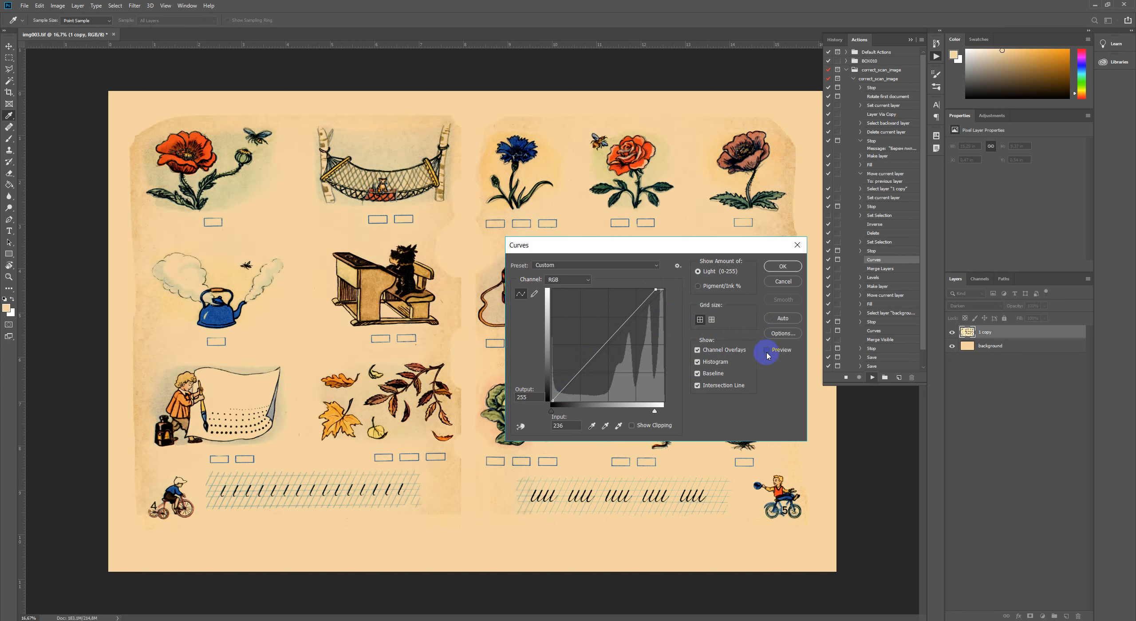
pyautogui.click(767, 355)
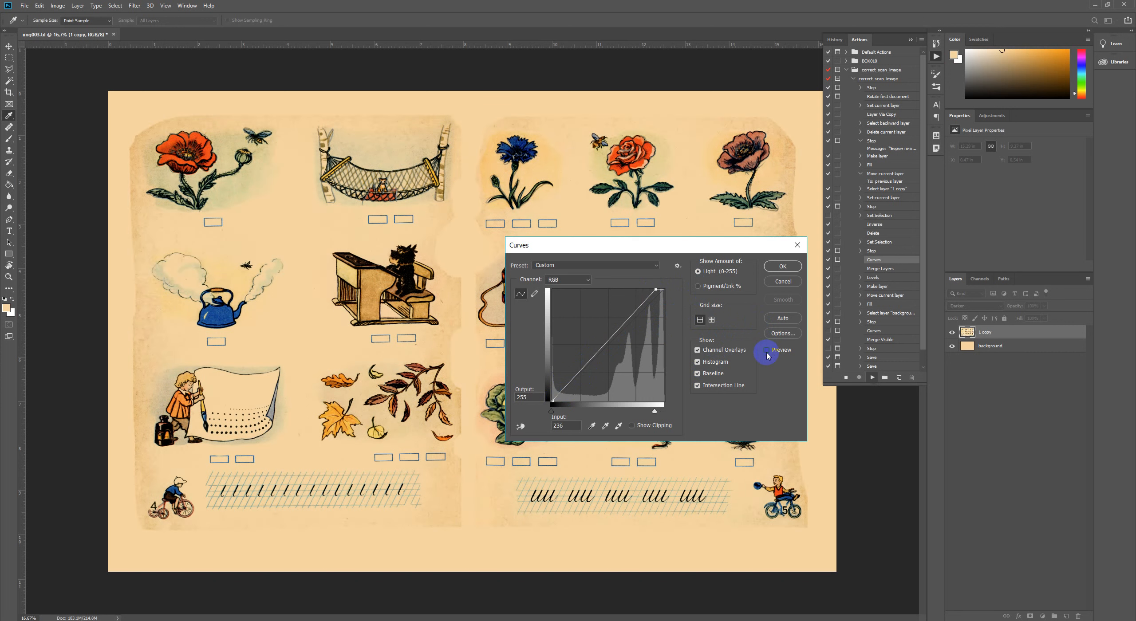
pyautogui.click(767, 355)
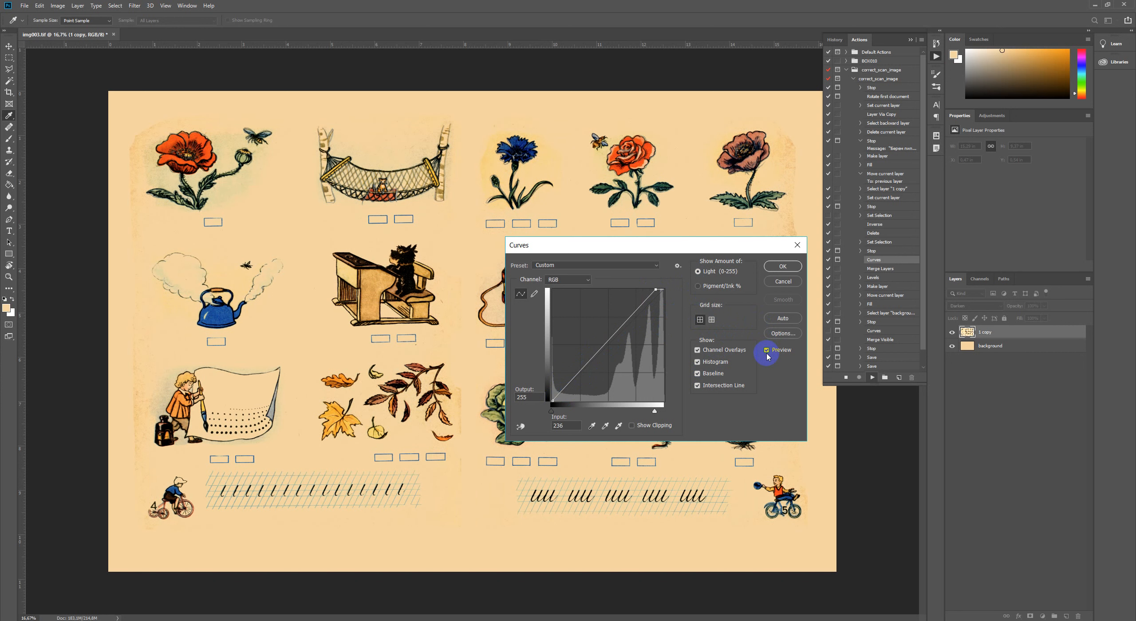
pyautogui.moveTo(657, 291); pyautogui.dragTo(660, 289)
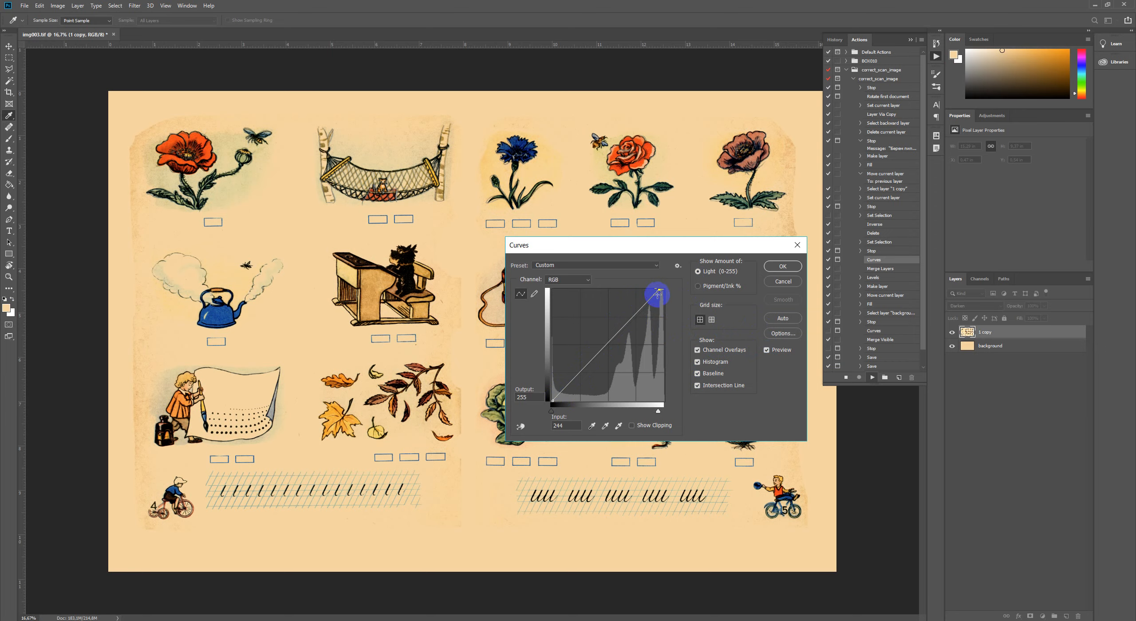
pyautogui.hotkey('ctrl', '+')
pyautogui.hotkey('ctrl', '+')
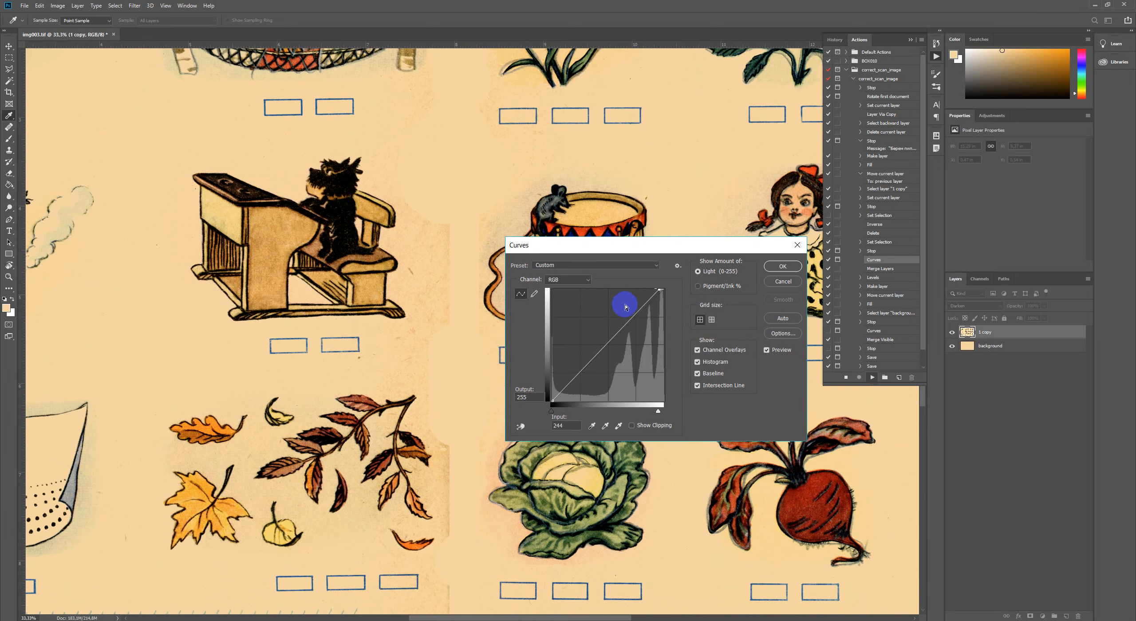
pyautogui.click(768, 272)
pyautogui.press('e')
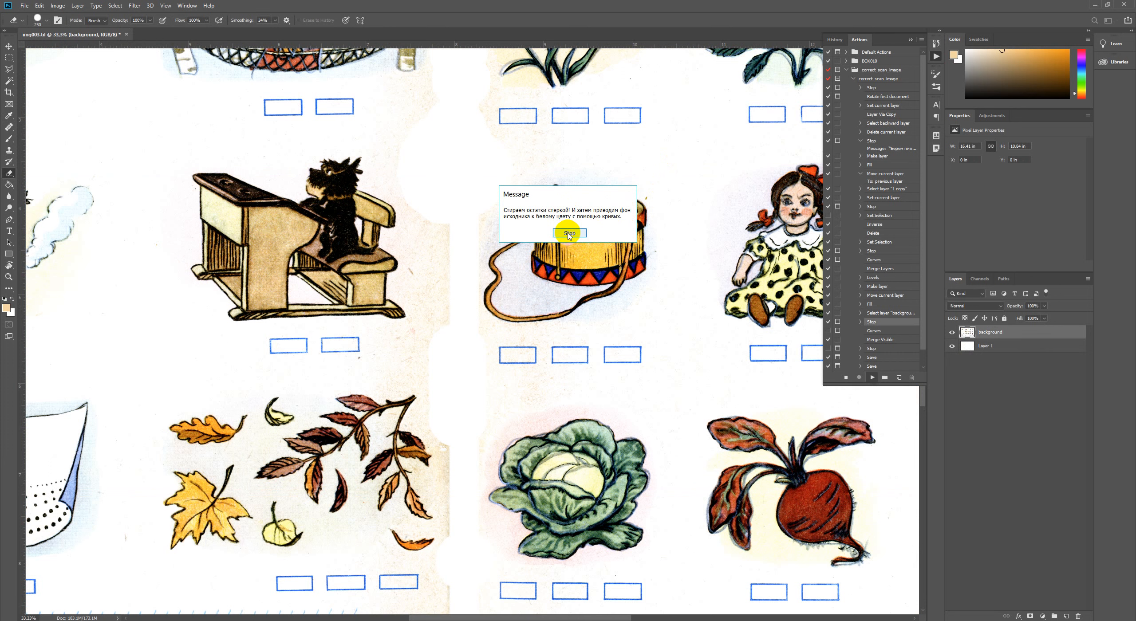
pyautogui.click(569, 233)
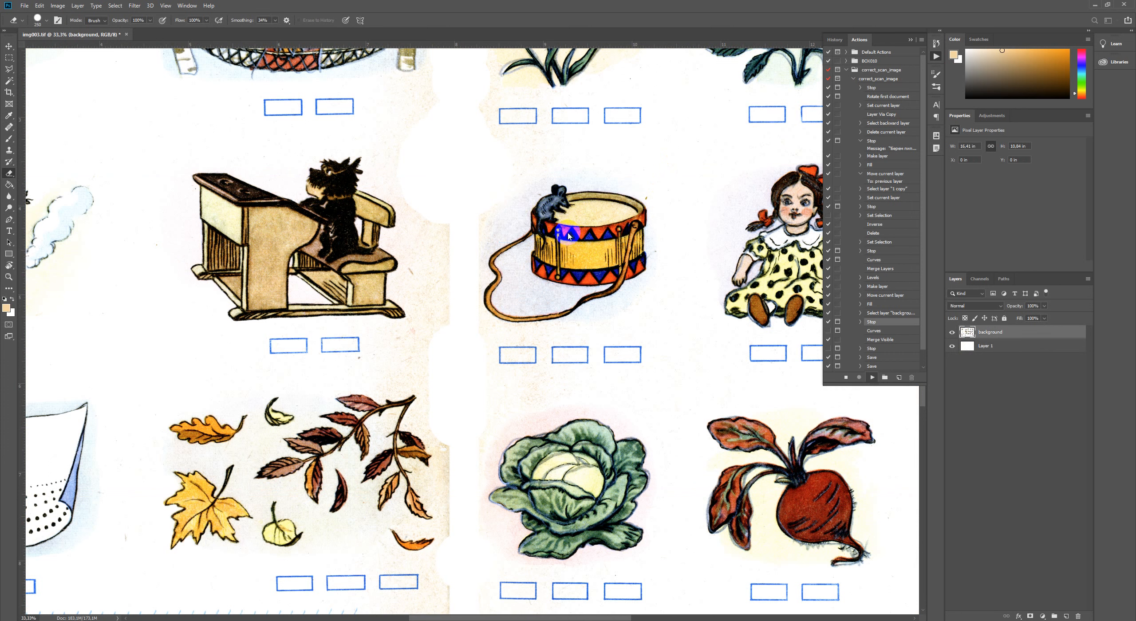
# - Erase the leftover beige fold shading between the two pages, from beside the desk and drum down past the leaves and cabbage
pyautogui.scroll(-1, 445, 184)
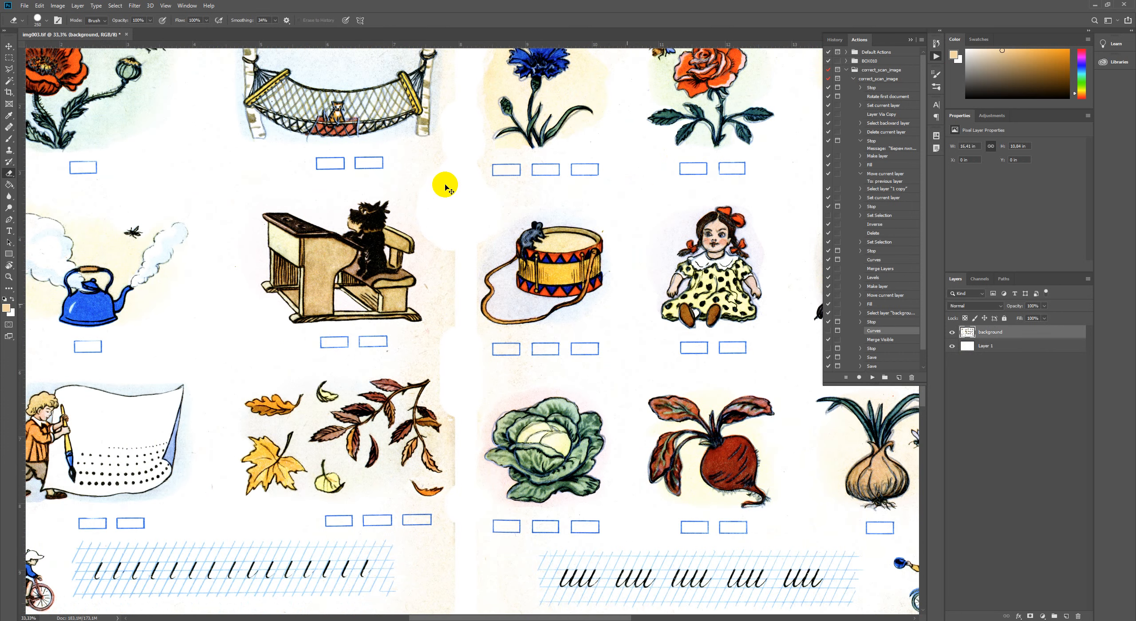
pyautogui.scroll(-1, 453, 195)
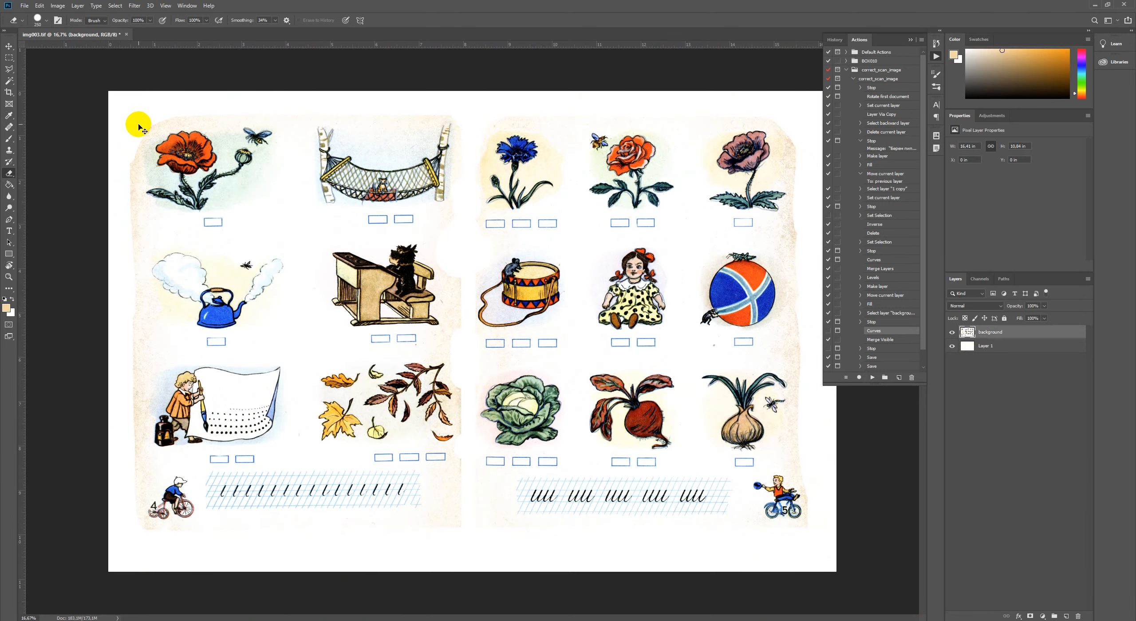
pyautogui.scroll(1, 472, 332)
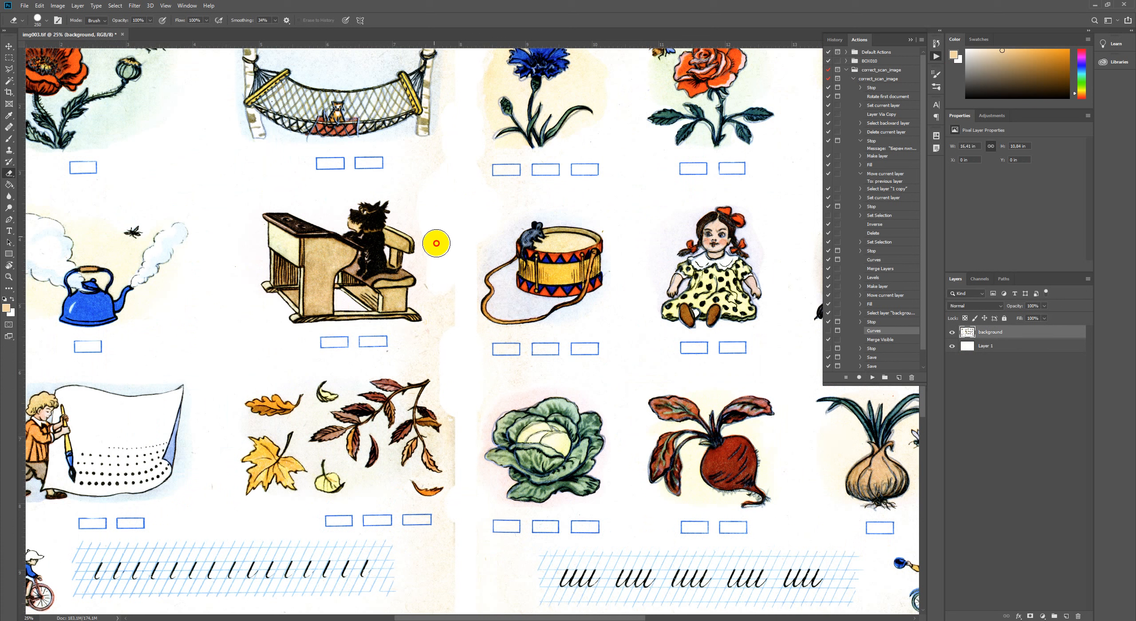
pyautogui.moveTo(446, 283); pyautogui.dragTo(445, 337)
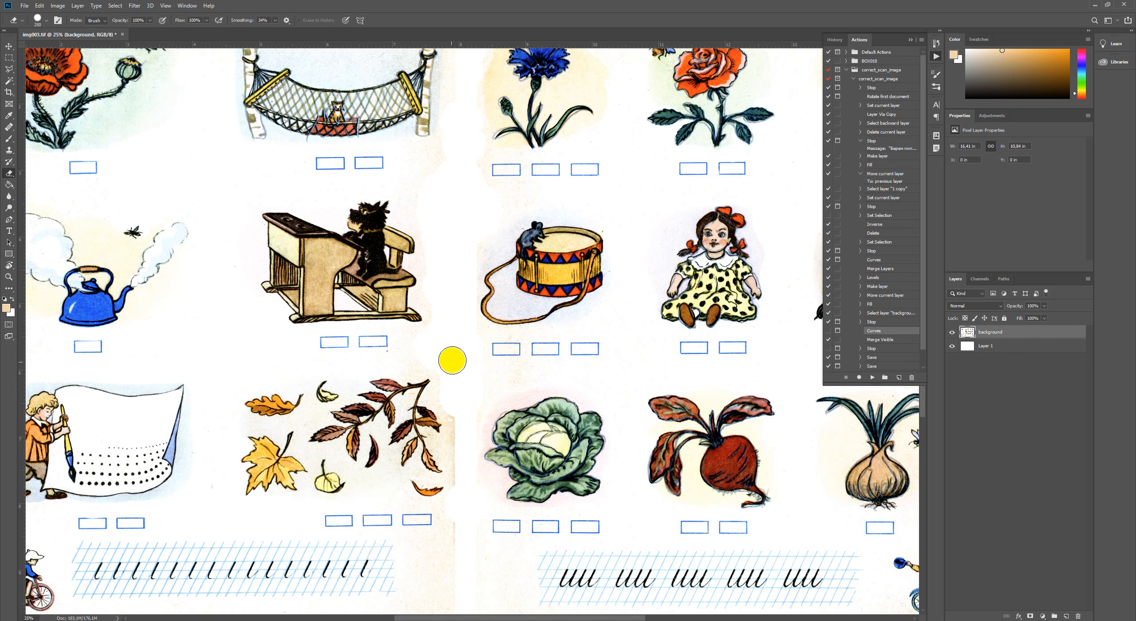
pyautogui.moveTo(485, 410); pyautogui.dragTo(472, 259)
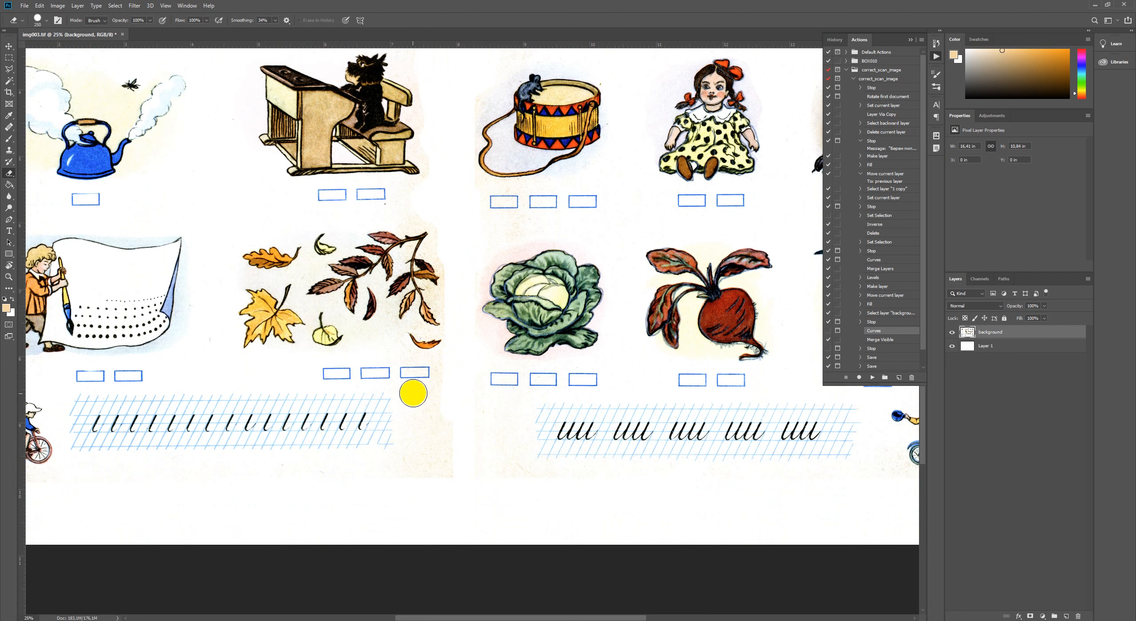
pyautogui.moveTo(449, 429); pyautogui.dragTo(518, 301)
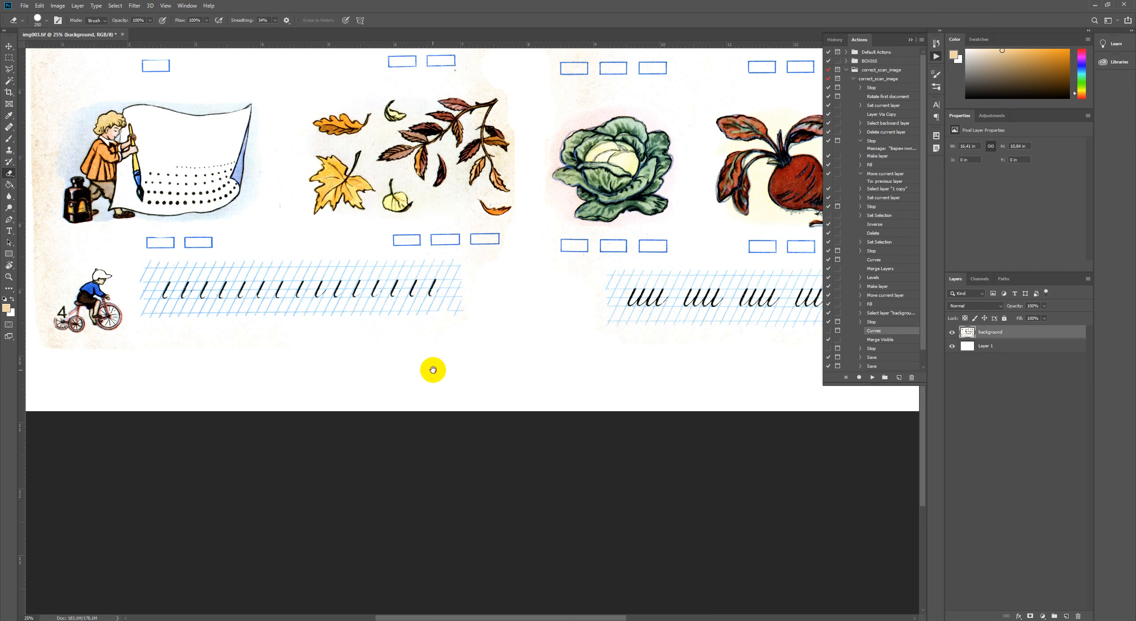
# - Erase the tinted paper along the lower edge of page 4, beneath the handwriting practice line
pyautogui.moveTo(433, 370); pyautogui.dragTo(546, 303)
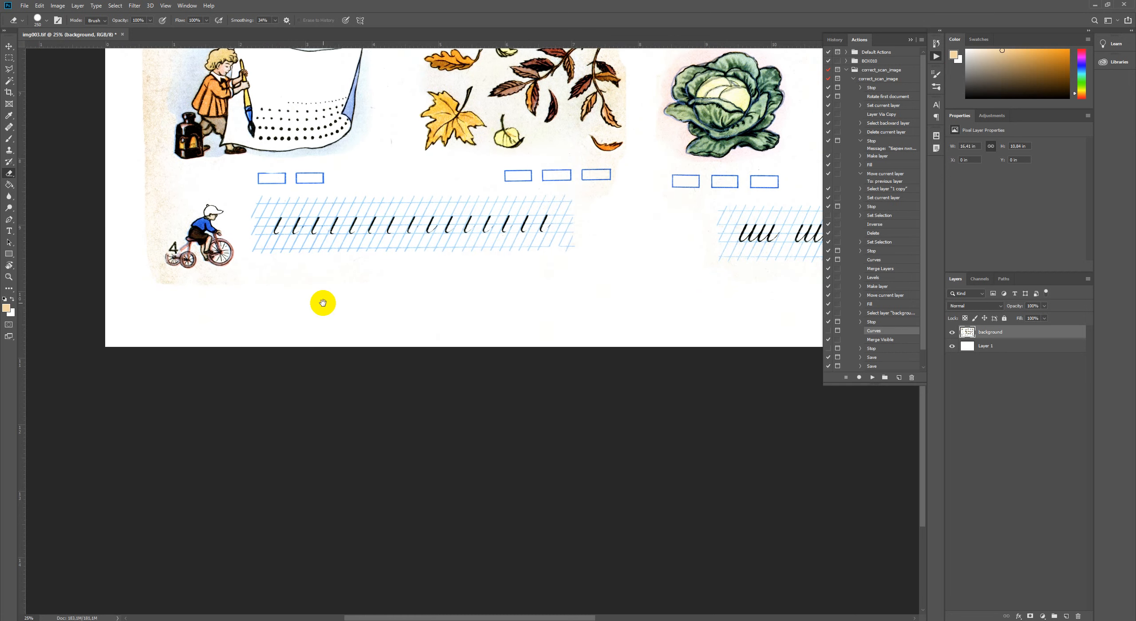
pyautogui.moveTo(322, 303); pyautogui.dragTo(561, 310)
pyautogui.hotkey('ctrl', '+')
pyautogui.hotkey('ctrl', '+')
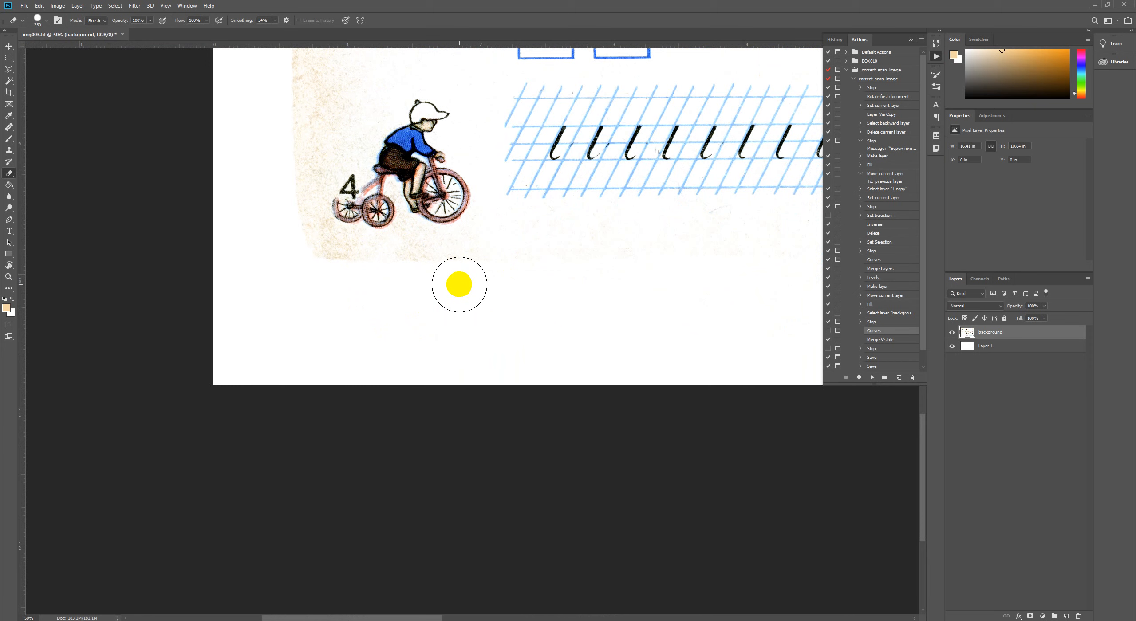
pyautogui.moveTo(616, 244); pyautogui.dragTo(411, 365)
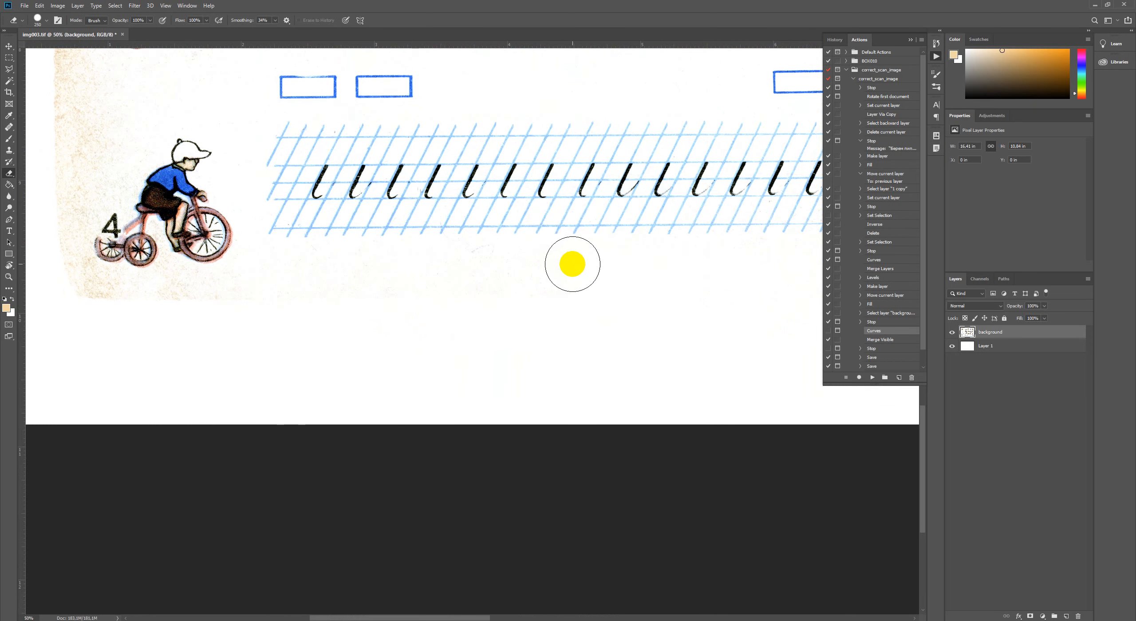
pyautogui.moveTo(572, 264)
pyautogui.mouseDown()
pyautogui.moveTo(475, 269)
pyautogui.moveTo(430, 291)
pyautogui.moveTo(533, 312)
pyautogui.moveTo(309, 276)
pyautogui.mouseUp()
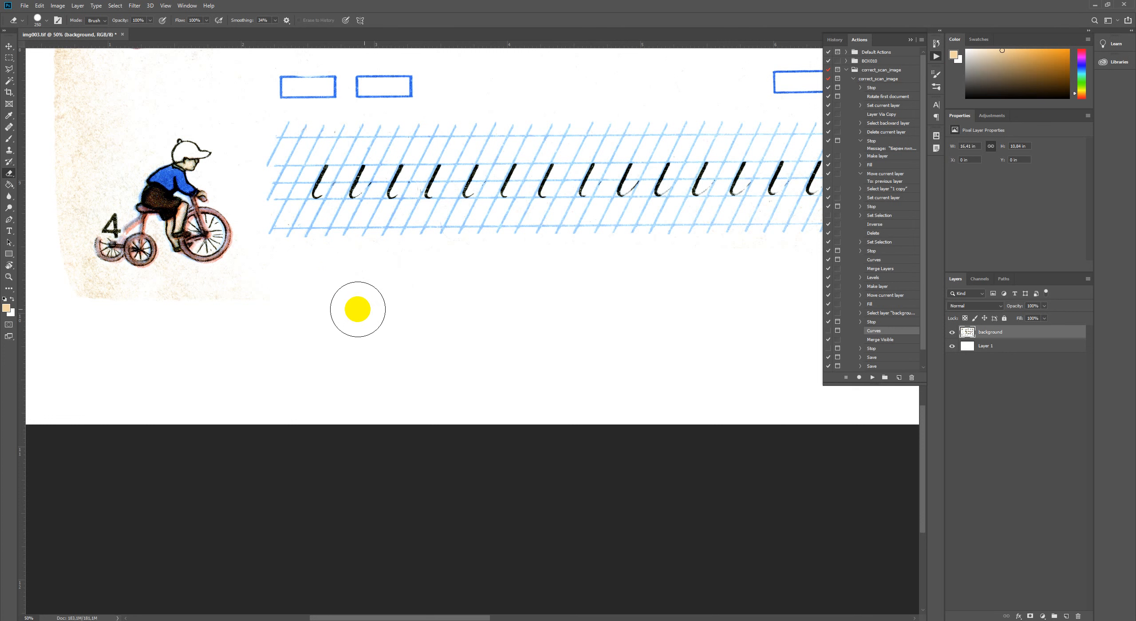
pyautogui.moveTo(325, 338)
pyautogui.mouseDown()
pyautogui.moveTo(520, 340)
pyautogui.moveTo(491, 307)
pyautogui.moveTo(389, 345)
pyautogui.moveTo(414, 318)
pyautogui.moveTo(456, 322)
pyautogui.moveTo(434, 342)
pyautogui.mouseUp()
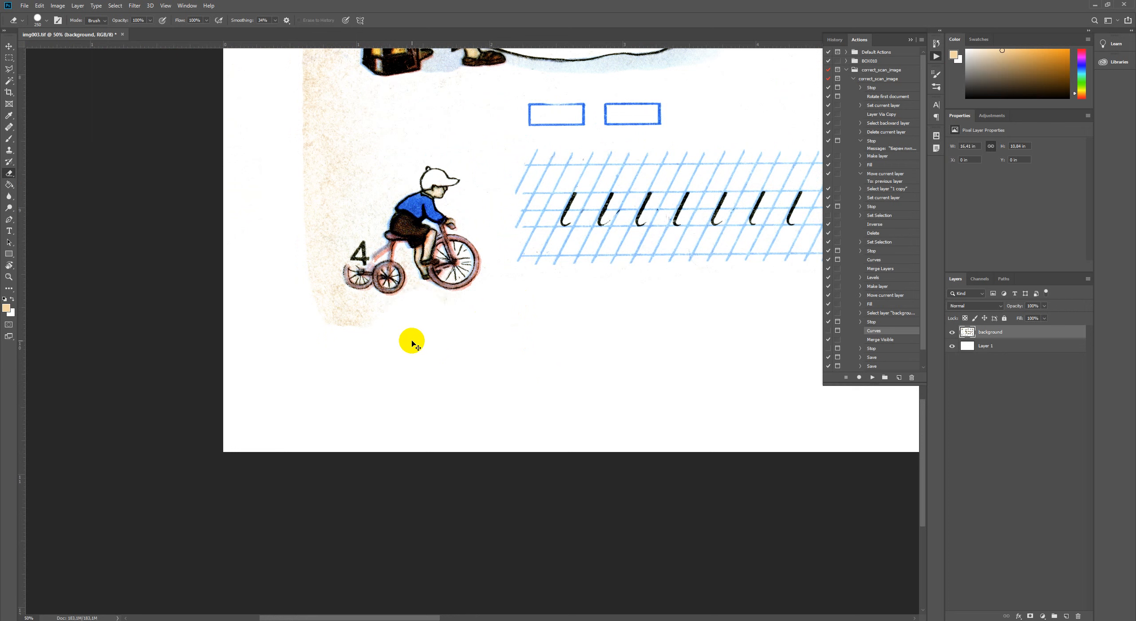
# - With a smaller eraser brush, erase the tinted paper around the page 4 tricycle rider and page number
pyautogui.hotkey('ctrl', '+')
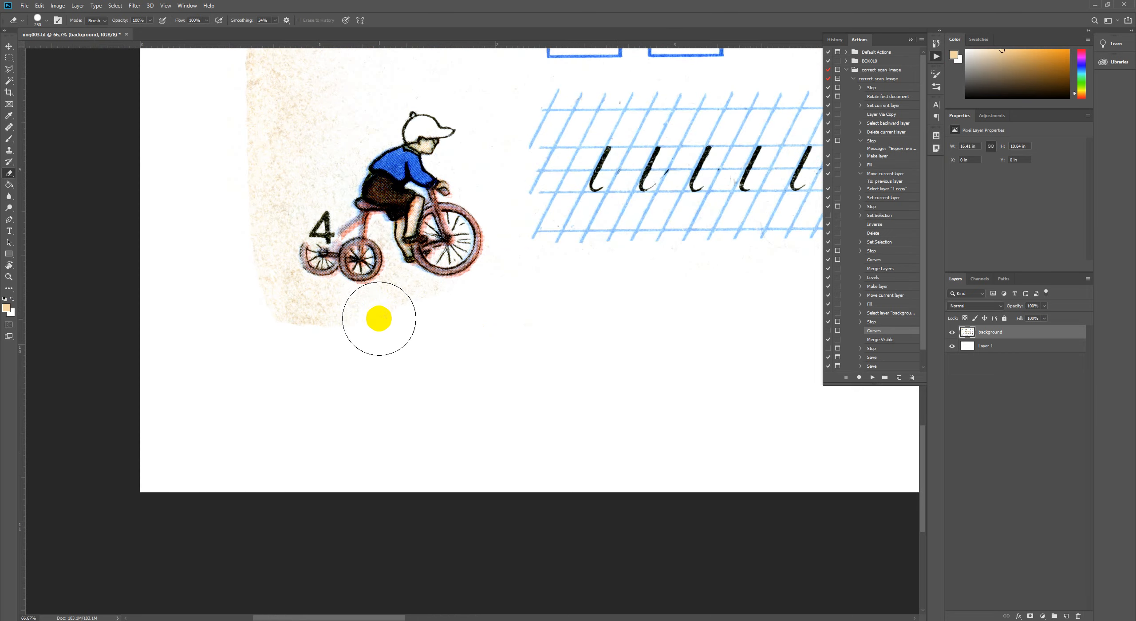
pyautogui.press('[')
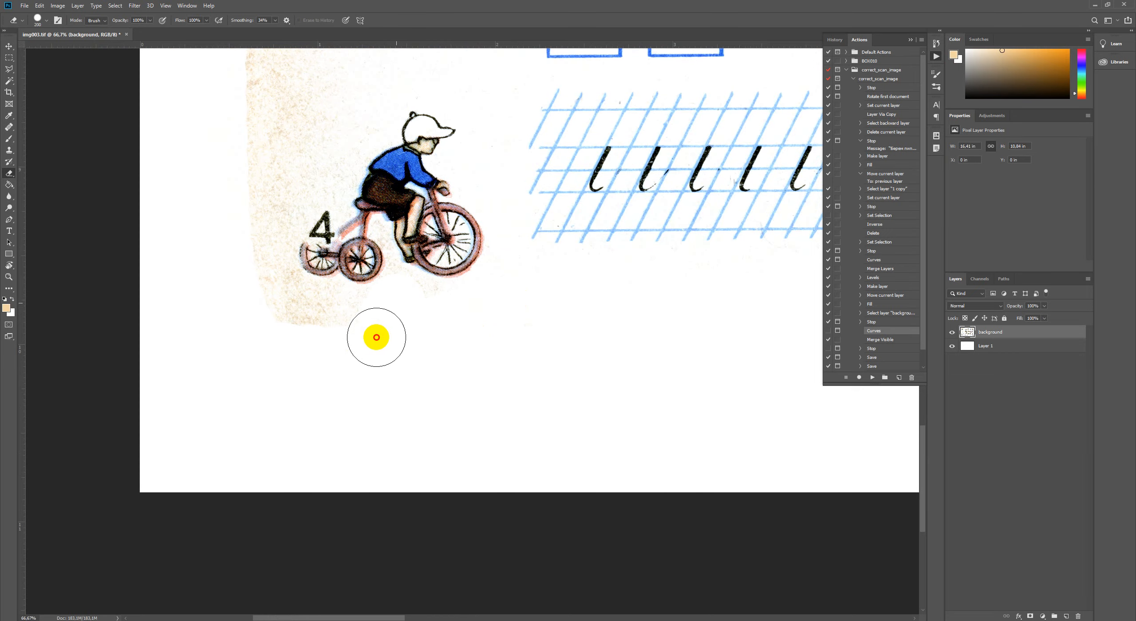
pyautogui.moveTo(480, 320)
pyautogui.mouseDown()
pyautogui.moveTo(433, 308)
pyautogui.moveTo(472, 318)
pyautogui.moveTo(285, 332)
pyautogui.mouseUp()
pyautogui.click(343, 313)
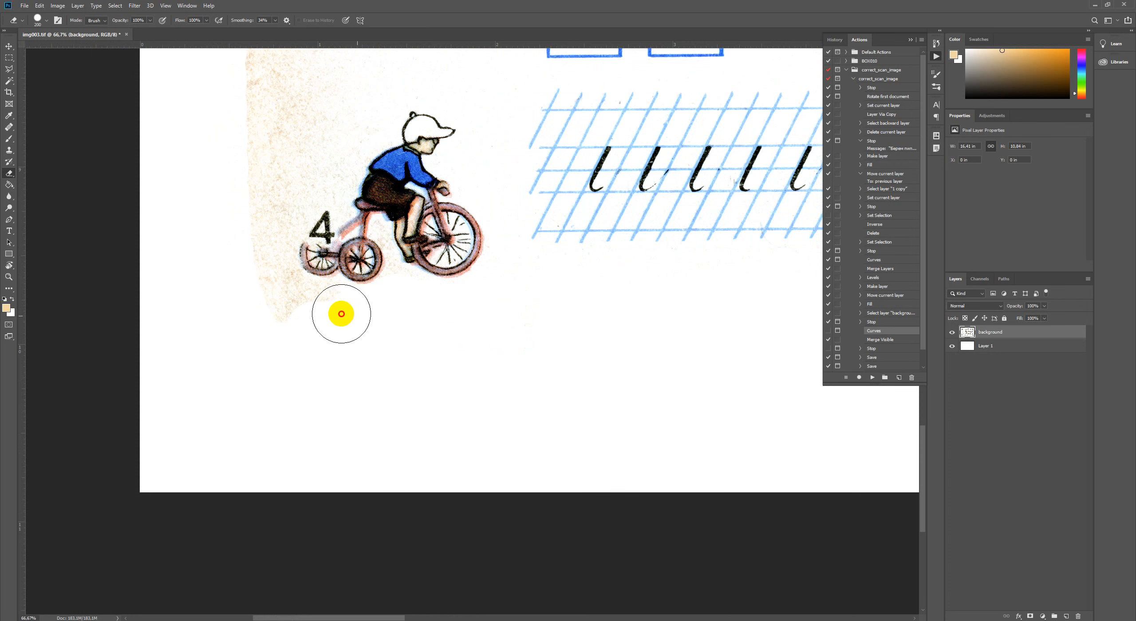
pyautogui.click(303, 312)
pyautogui.moveTo(297, 321)
pyautogui.mouseDown()
pyautogui.moveTo(340, 333)
pyautogui.moveTo(330, 306)
pyautogui.moveTo(241, 304)
pyautogui.moveTo(308, 304)
pyautogui.moveTo(234, 218)
pyautogui.moveTo(281, 288)
pyautogui.moveTo(255, 184)
pyautogui.moveTo(270, 252)
pyautogui.moveTo(289, 106)
pyautogui.moveTo(284, 203)
pyautogui.moveTo(294, 147)
pyautogui.moveTo(315, 122)
pyautogui.moveTo(294, 185)
pyautogui.moveTo(319, 149)
pyautogui.moveTo(305, 188)
pyautogui.moveTo(299, 159)
pyautogui.moveTo(270, 217)
pyautogui.moveTo(264, 164)
pyautogui.moveTo(236, 111)
pyautogui.moveTo(253, 106)
pyautogui.moveTo(250, 327)
pyautogui.mouseUp()
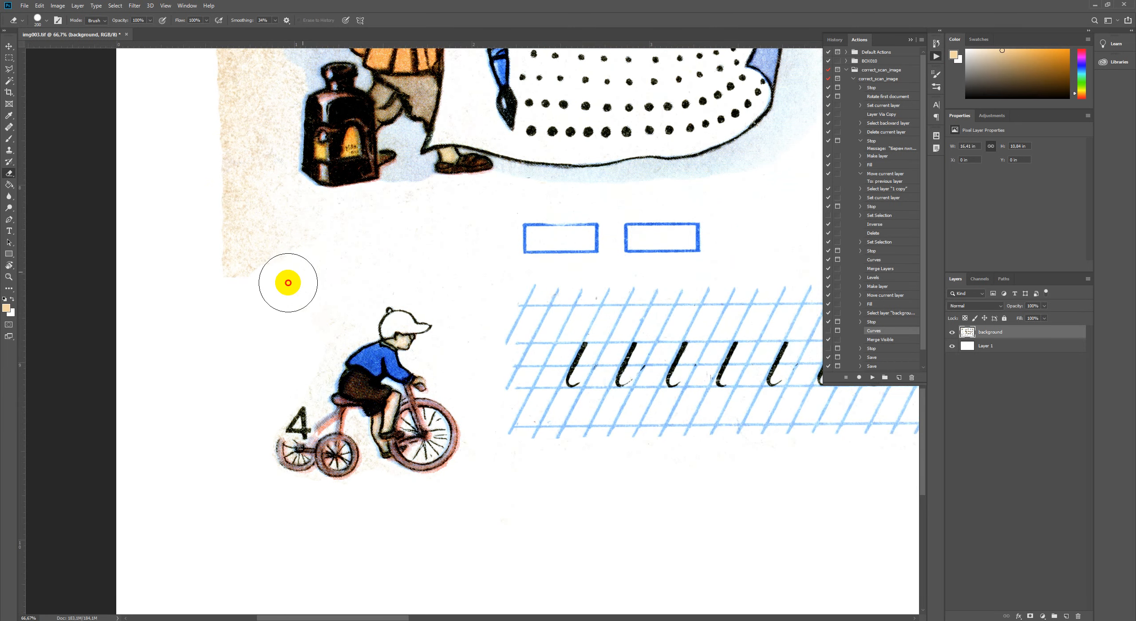
# - Erase the stained outer margin beside the ink bottle and painting child, up to the area below the kettle
pyautogui.moveTo(331, 320)
pyautogui.mouseDown()
pyautogui.moveTo(301, 367)
pyautogui.moveTo(270, 314)
pyautogui.moveTo(301, 285)
pyautogui.moveTo(359, 271)
pyautogui.moveTo(317, 261)
pyautogui.moveTo(393, 269)
pyautogui.moveTo(297, 244)
pyautogui.moveTo(342, 232)
pyautogui.moveTo(258, 238)
pyautogui.moveTo(224, 304)
pyautogui.moveTo(237, 200)
pyautogui.moveTo(217, 183)
pyautogui.moveTo(254, 220)
pyautogui.moveTo(254, 201)
pyautogui.moveTo(343, 229)
pyautogui.moveTo(425, 227)
pyautogui.moveTo(433, 221)
pyautogui.moveTo(412, 214)
pyautogui.moveTo(355, 221)
pyautogui.moveTo(463, 209)
pyautogui.moveTo(449, 223)
pyautogui.moveTo(286, 227)
pyautogui.moveTo(196, 106)
pyautogui.moveTo(298, 211)
pyautogui.moveTo(252, 166)
pyautogui.moveTo(244, 121)
pyautogui.moveTo(258, 150)
pyautogui.moveTo(264, 137)
pyautogui.moveTo(266, 181)
pyautogui.mouseUp()
pyautogui.scroll(5, 266, 181)
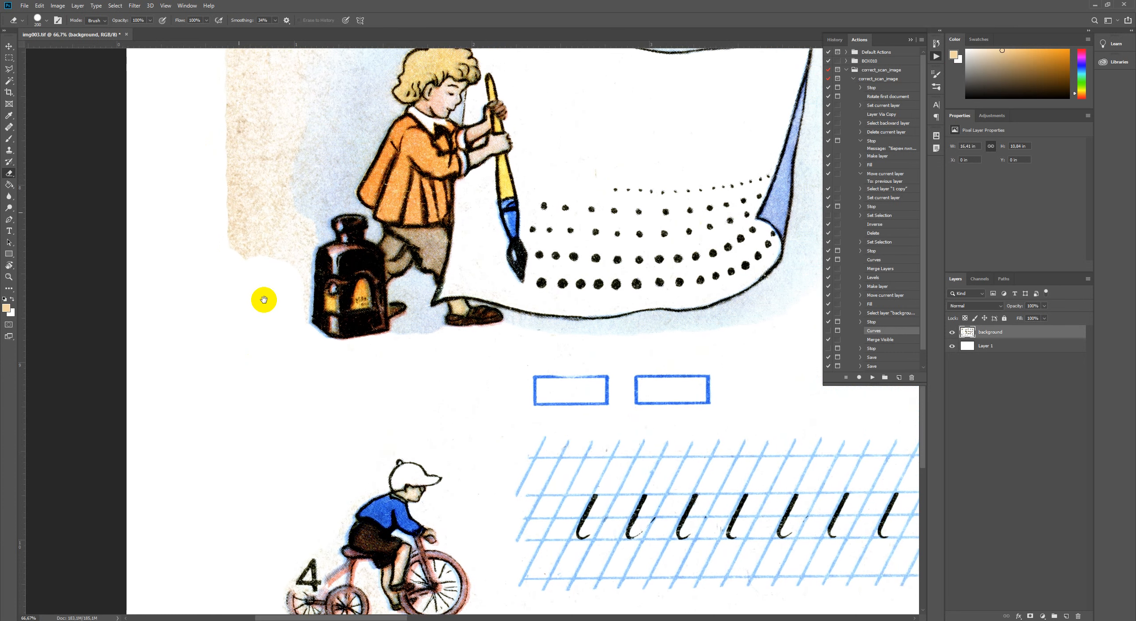
pyautogui.moveTo(276, 246)
pyautogui.mouseDown()
pyautogui.moveTo(276, 309)
pyautogui.moveTo(282, 242)
pyautogui.moveTo(238, 203)
pyautogui.moveTo(213, 220)
pyautogui.moveTo(234, 273)
pyautogui.moveTo(229, 184)
pyautogui.moveTo(261, 213)
pyautogui.moveTo(252, 133)
pyautogui.moveTo(235, 124)
pyautogui.moveTo(223, 370)
pyautogui.mouseUp()
pyautogui.moveTo(272, 245)
pyautogui.mouseDown()
pyautogui.moveTo(220, 272)
pyautogui.moveTo(253, 178)
pyautogui.moveTo(259, 253)
pyautogui.moveTo(274, 234)
pyautogui.moveTo(258, 314)
pyautogui.moveTo(277, 232)
pyautogui.moveTo(271, 167)
pyautogui.moveTo(290, 104)
pyautogui.moveTo(282, 166)
pyautogui.moveTo(321, 145)
pyautogui.moveTo(270, 198)
pyautogui.moveTo(391, 120)
pyautogui.moveTo(425, 109)
pyautogui.moveTo(442, 120)
pyautogui.moveTo(233, 131)
pyautogui.moveTo(221, 391)
pyautogui.mouseUp()
pyautogui.moveTo(364, 306)
pyautogui.mouseDown()
pyautogui.moveTo(254, 309)
pyautogui.moveTo(170, 221)
pyautogui.moveTo(283, 276)
pyautogui.moveTo(358, 281)
pyautogui.moveTo(190, 256)
pyautogui.moveTo(157, 264)
pyautogui.mouseUp()
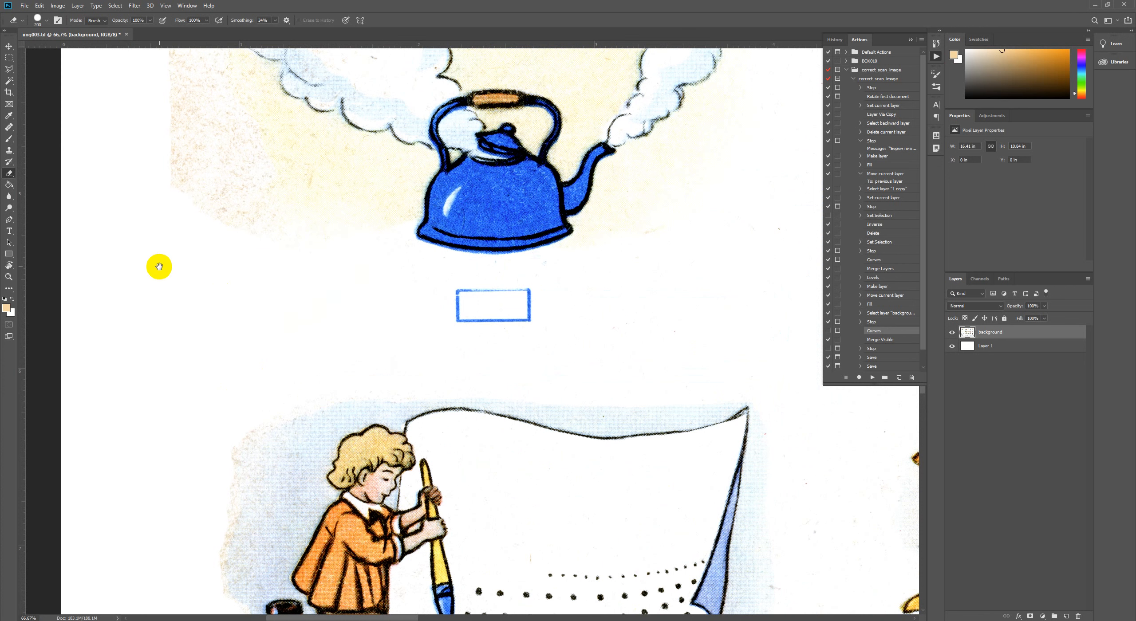
# - Erase the stained outer margin beside the blue kettle, following the edge of its pale yellow backdrop
pyautogui.moveTo(231, 292)
pyautogui.mouseDown()
pyautogui.moveTo(399, 401)
pyautogui.moveTo(327, 345)
pyautogui.moveTo(332, 287)
pyautogui.moveTo(341, 306)
pyautogui.moveTo(373, 284)
pyautogui.moveTo(327, 316)
pyautogui.moveTo(340, 309)
pyautogui.mouseUp()
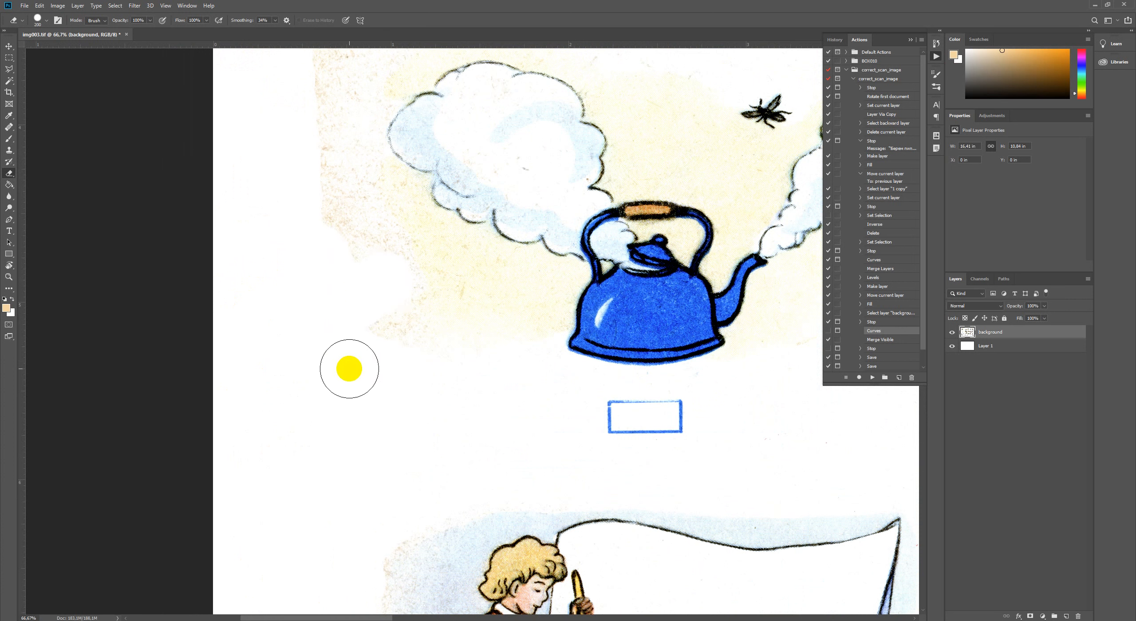
pyautogui.hotkey('ctrl', '1')
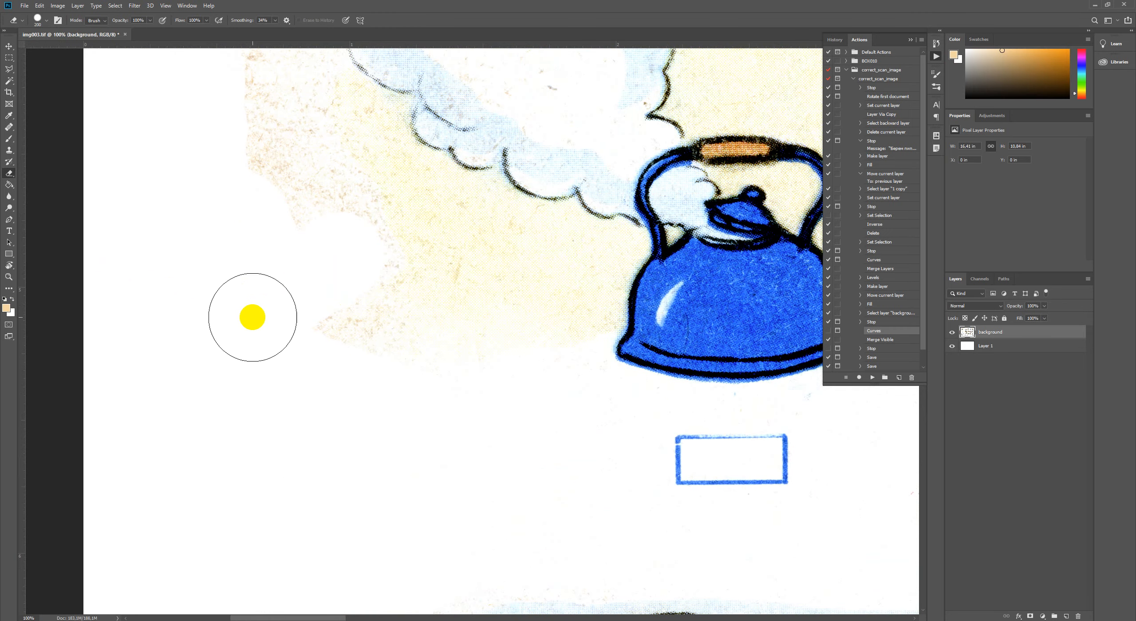
pyautogui.moveTo(274, 311)
pyautogui.mouseDown()
pyautogui.moveTo(337, 232)
pyautogui.moveTo(321, 209)
pyautogui.moveTo(223, 167)
pyautogui.moveTo(239, 246)
pyautogui.moveTo(288, 296)
pyautogui.moveTo(308, 284)
pyautogui.moveTo(302, 257)
pyautogui.moveTo(352, 253)
pyautogui.moveTo(337, 222)
pyautogui.moveTo(263, 252)
pyautogui.mouseUp()
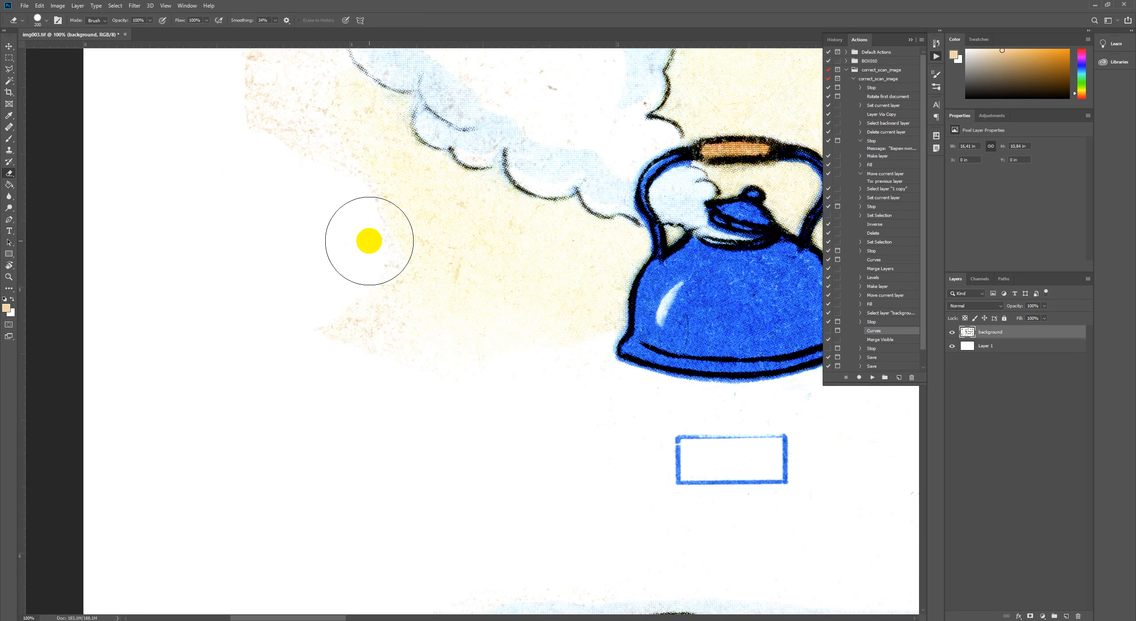
pyautogui.moveTo(248, 227)
pyautogui.mouseDown()
pyautogui.moveTo(306, 411)
pyautogui.moveTo(322, 411)
pyautogui.moveTo(350, 400)
pyautogui.moveTo(296, 266)
pyautogui.mouseUp()
pyautogui.moveTo(337, 384); pyautogui.dragTo(331, 294)
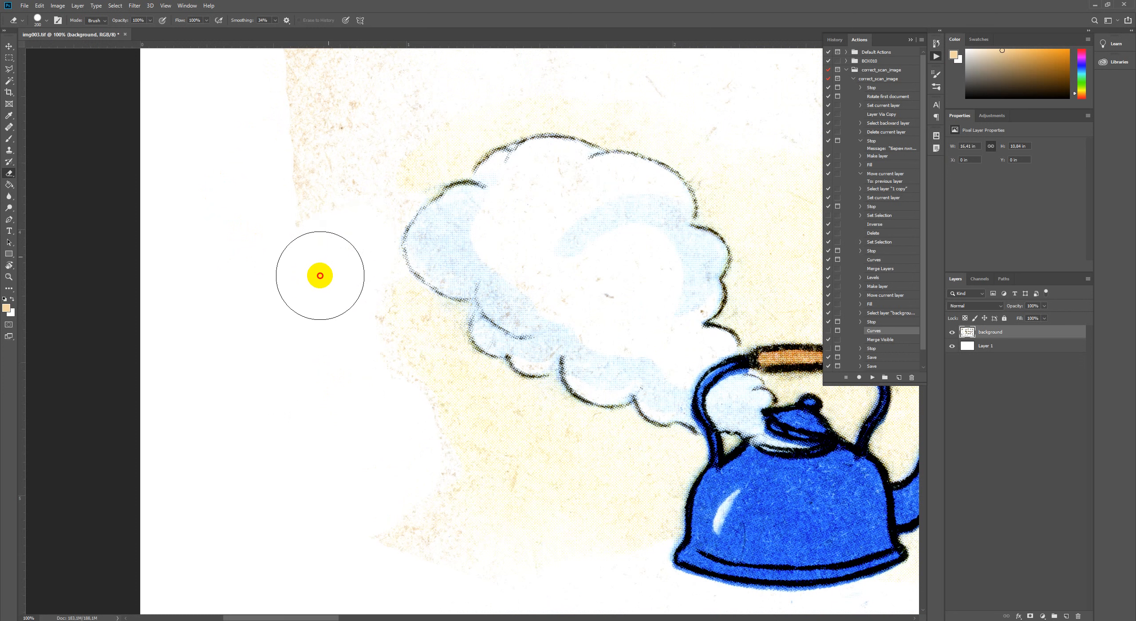
# - Erase the stained outer margin beside and above the kettle's large steam cloud
pyautogui.moveTo(332, 319); pyautogui.dragTo(242, 241)
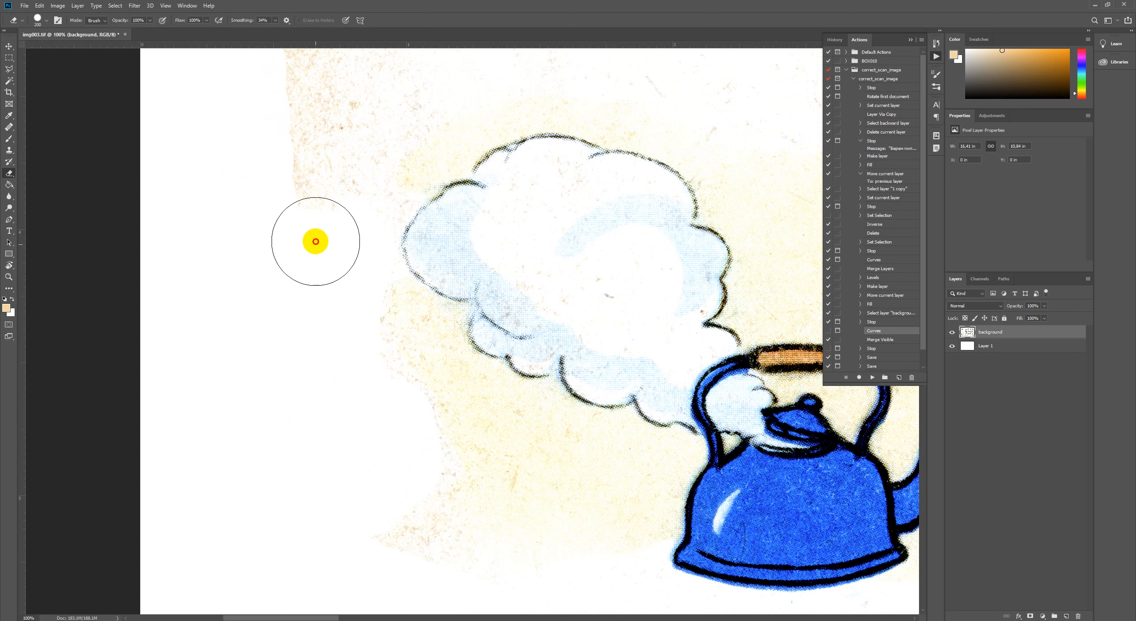
pyautogui.moveTo(315, 241)
pyautogui.mouseDown()
pyautogui.moveTo(292, 225)
pyautogui.moveTo(336, 180)
pyautogui.moveTo(329, 191)
pyautogui.moveTo(339, 118)
pyautogui.moveTo(340, 144)
pyautogui.moveTo(355, 128)
pyautogui.moveTo(312, 330)
pyautogui.mouseUp()
pyautogui.moveTo(297, 172)
pyautogui.mouseDown()
pyautogui.moveTo(406, 173)
pyautogui.moveTo(396, 231)
pyautogui.moveTo(428, 231)
pyautogui.moveTo(358, 282)
pyautogui.moveTo(419, 241)
pyautogui.moveTo(365, 208)
pyautogui.moveTo(332, 359)
pyautogui.moveTo(236, 203)
pyautogui.moveTo(236, 277)
pyautogui.moveTo(254, 147)
pyautogui.moveTo(381, 292)
pyautogui.moveTo(334, 206)
pyautogui.moveTo(431, 259)
pyautogui.moveTo(410, 228)
pyautogui.moveTo(377, 229)
pyautogui.moveTo(409, 231)
pyautogui.moveTo(436, 281)
pyautogui.moveTo(525, 324)
pyautogui.moveTo(504, 357)
pyautogui.moveTo(629, 370)
pyautogui.moveTo(617, 284)
pyautogui.moveTo(513, 256)
pyautogui.moveTo(439, 314)
pyautogui.moveTo(703, 413)
pyautogui.moveTo(689, 414)
pyautogui.moveTo(755, 416)
pyautogui.moveTo(745, 365)
pyautogui.moveTo(662, 356)
pyautogui.moveTo(776, 353)
pyautogui.moveTo(692, 393)
pyautogui.moveTo(284, 345)
pyautogui.mouseUp()
pyautogui.moveTo(358, 335)
pyautogui.mouseDown()
pyautogui.moveTo(393, 343)
pyautogui.moveTo(422, 304)
pyautogui.moveTo(474, 349)
pyautogui.moveTo(437, 371)
pyautogui.moveTo(446, 251)
pyautogui.moveTo(433, 214)
pyautogui.moveTo(436, 257)
pyautogui.moveTo(393, 291)
pyautogui.moveTo(536, 361)
pyautogui.moveTo(612, 334)
pyautogui.moveTo(439, 376)
pyautogui.mouseUp()
# - Erase the specks and faint tint on the blank paper between the kettle's steam and the wooden furniture, down towards the oak leaf
pyautogui.moveTo(662, 416)
pyautogui.mouseDown()
pyautogui.moveTo(515, 346)
pyautogui.moveTo(592, 196)
pyautogui.moveTo(586, 287)
pyautogui.moveTo(699, 209)
pyautogui.moveTo(661, 183)
pyautogui.moveTo(720, 201)
pyautogui.moveTo(685, 259)
pyautogui.moveTo(598, 338)
pyautogui.mouseUp()
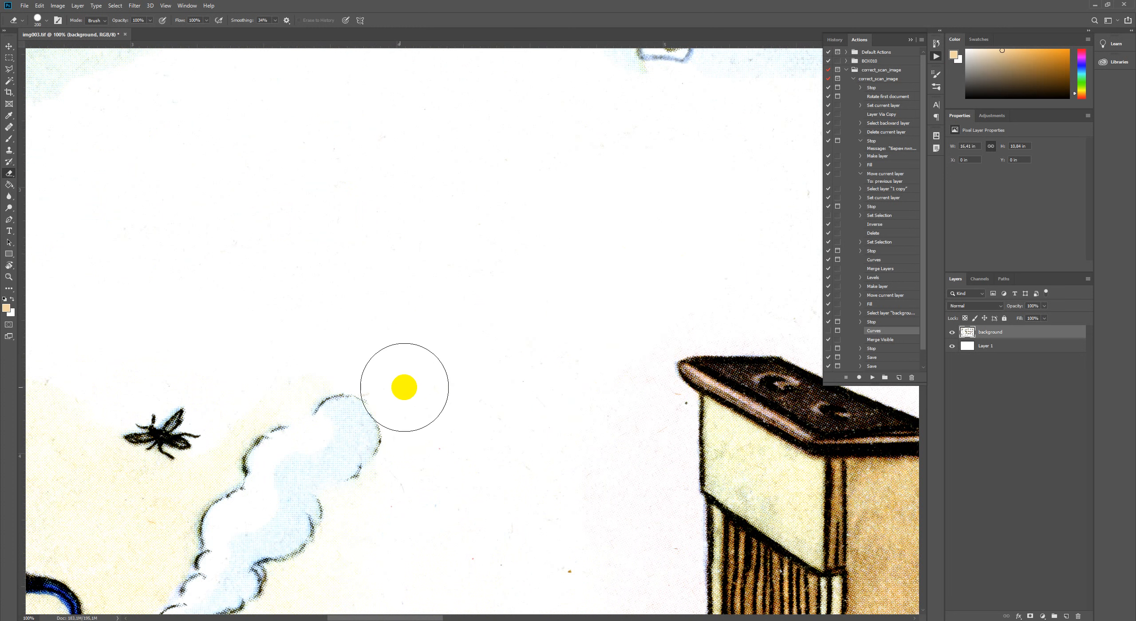
pyautogui.moveTo(502, 362)
pyautogui.mouseDown()
pyautogui.moveTo(495, 389)
pyautogui.moveTo(554, 353)
pyautogui.moveTo(465, 460)
pyautogui.moveTo(455, 494)
pyautogui.moveTo(427, 490)
pyautogui.moveTo(436, 524)
pyautogui.moveTo(472, 538)
pyautogui.moveTo(506, 503)
pyautogui.mouseUp()
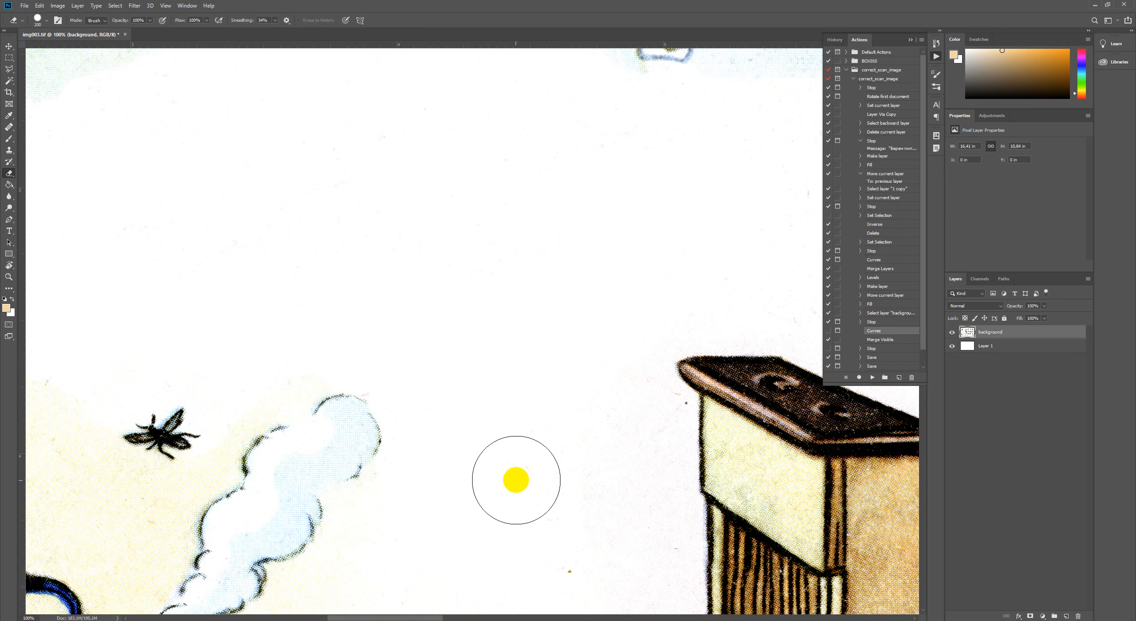
pyautogui.moveTo(505, 461); pyautogui.dragTo(515, 244)
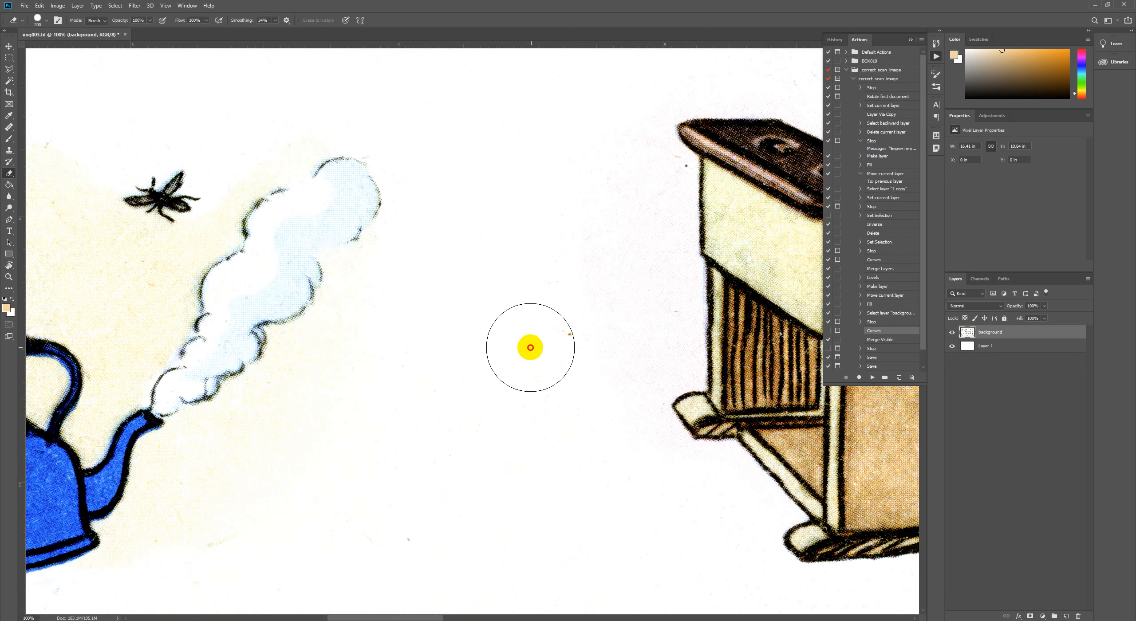
pyautogui.moveTo(527, 344); pyautogui.dragTo(525, 254)
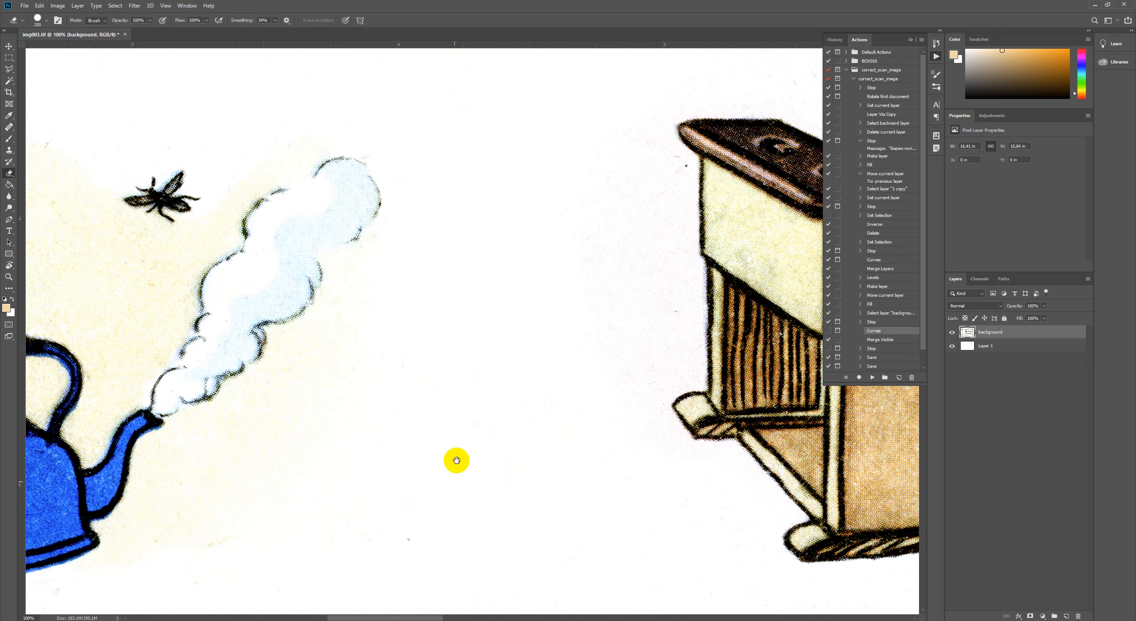
pyautogui.moveTo(457, 459); pyautogui.dragTo(522, 163)
pyautogui.moveTo(415, 199)
pyautogui.mouseDown()
pyautogui.moveTo(571, 193)
pyautogui.moveTo(433, 309)
pyautogui.moveTo(289, 335)
pyautogui.moveTo(465, 351)
pyautogui.mouseUp()
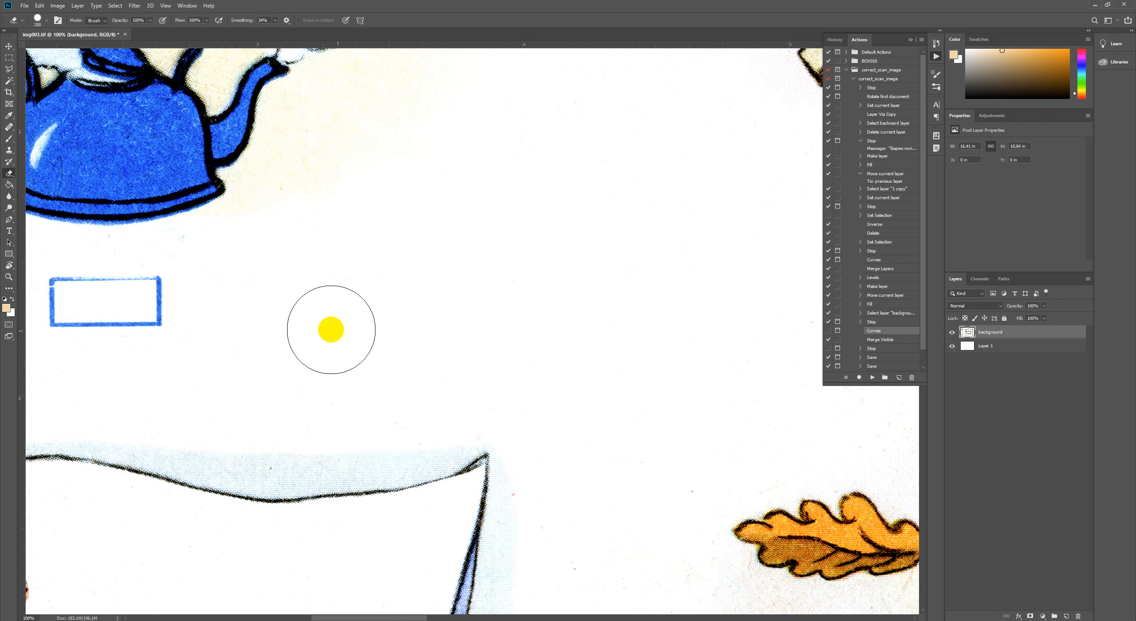
pyautogui.moveTo(532, 370); pyautogui.dragTo(690, 540)
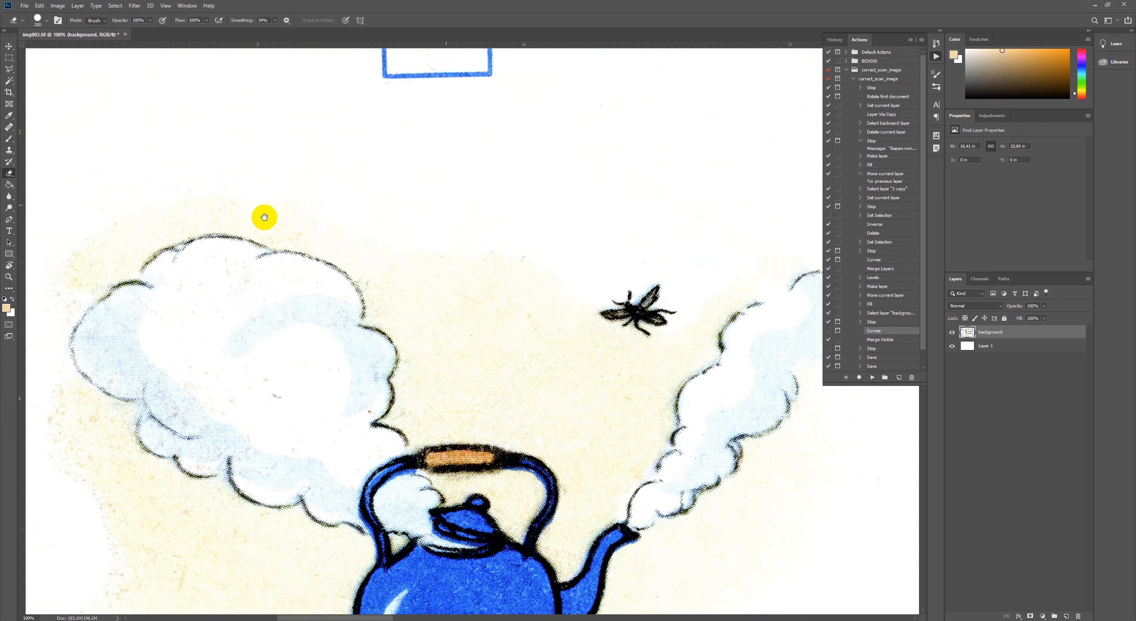
# - Erase the stained outer margin beside the poppy's lower leaf and stem, following its pale green backdrop
pyautogui.moveTo(264, 216); pyautogui.dragTo(641, 505)
pyautogui.moveTo(515, 173); pyautogui.dragTo(557, 329)
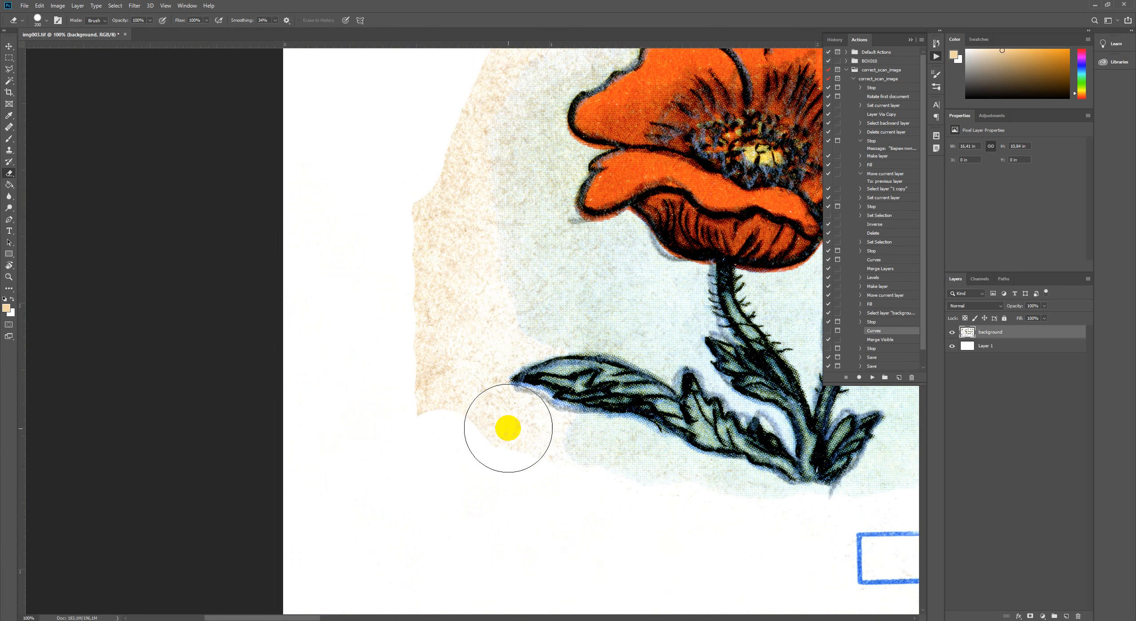
pyautogui.moveTo(507, 431)
pyautogui.mouseDown()
pyautogui.moveTo(520, 470)
pyautogui.moveTo(512, 439)
pyautogui.moveTo(481, 457)
pyautogui.moveTo(419, 388)
pyautogui.moveTo(475, 422)
pyautogui.moveTo(443, 375)
pyautogui.moveTo(468, 369)
pyautogui.moveTo(440, 365)
pyautogui.moveTo(345, 198)
pyautogui.moveTo(380, 303)
pyautogui.mouseUp()
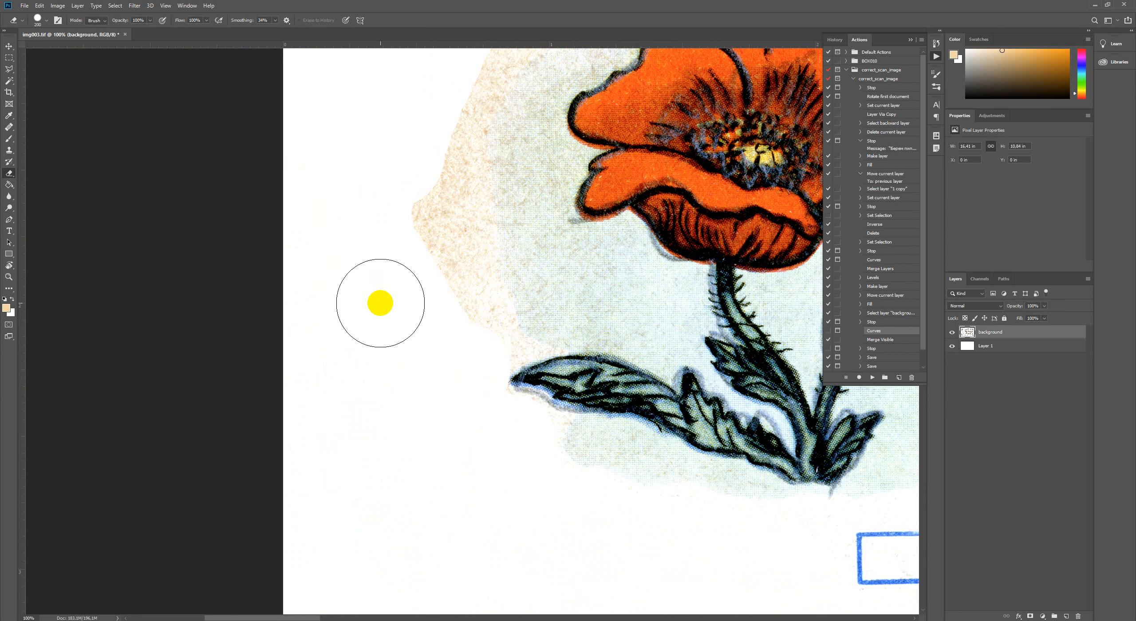
pyautogui.hotkey('ctrl', 'z')
pyautogui.moveTo(456, 386)
pyautogui.mouseDown()
pyautogui.moveTo(451, 337)
pyautogui.moveTo(432, 346)
pyautogui.moveTo(410, 238)
pyautogui.moveTo(448, 306)
pyautogui.moveTo(402, 189)
pyautogui.mouseUp()
# - With a smaller eraser brush, erase the remaining stained paper around the tip of the poppy's lower leaf and along the nearby backdrop edge
pyautogui.press('[')
pyautogui.press('[')
pyautogui.press('[')
pyautogui.press('[')
pyautogui.press('[')
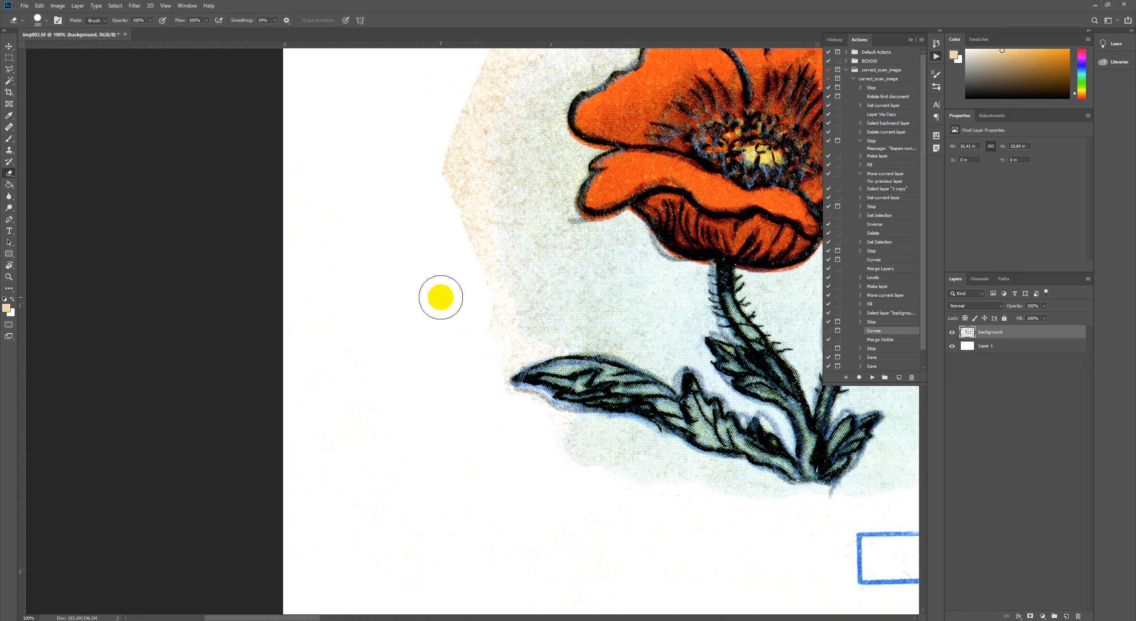
pyautogui.moveTo(498, 349)
pyautogui.mouseDown()
pyautogui.moveTo(455, 356)
pyautogui.moveTo(498, 357)
pyautogui.moveTo(481, 370)
pyautogui.moveTo(485, 438)
pyautogui.moveTo(502, 413)
pyautogui.moveTo(485, 374)
pyautogui.moveTo(483, 392)
pyautogui.moveTo(494, 404)
pyautogui.moveTo(490, 376)
pyautogui.mouseUp()
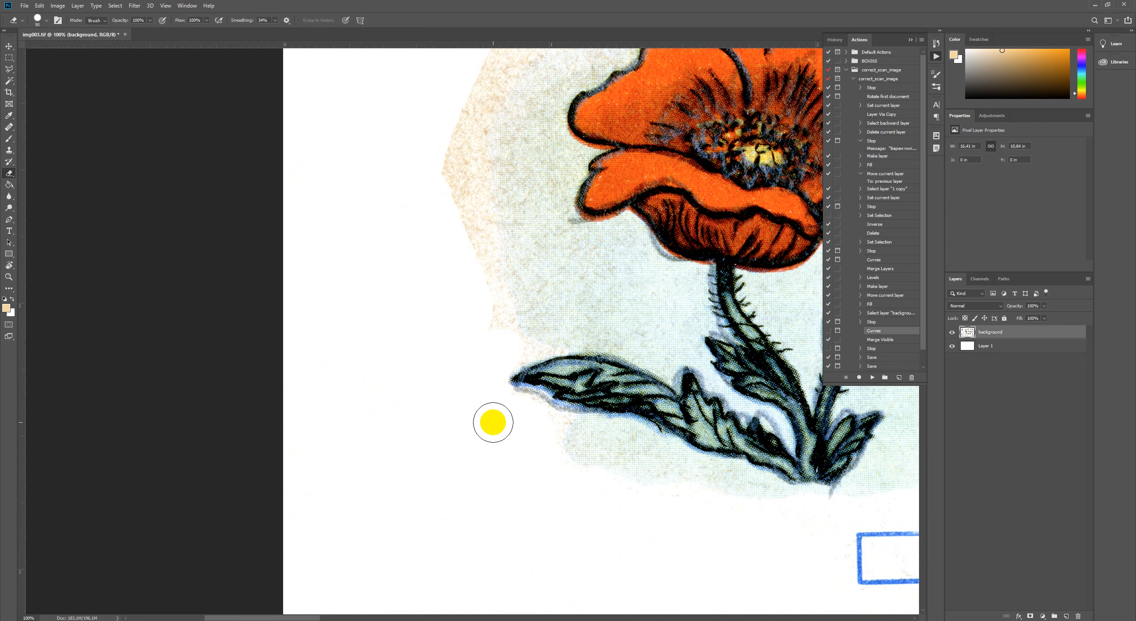
pyautogui.moveTo(530, 420)
pyautogui.mouseDown()
pyautogui.moveTo(537, 428)
pyautogui.moveTo(494, 436)
pyautogui.moveTo(533, 475)
pyautogui.moveTo(547, 448)
pyautogui.mouseUp()
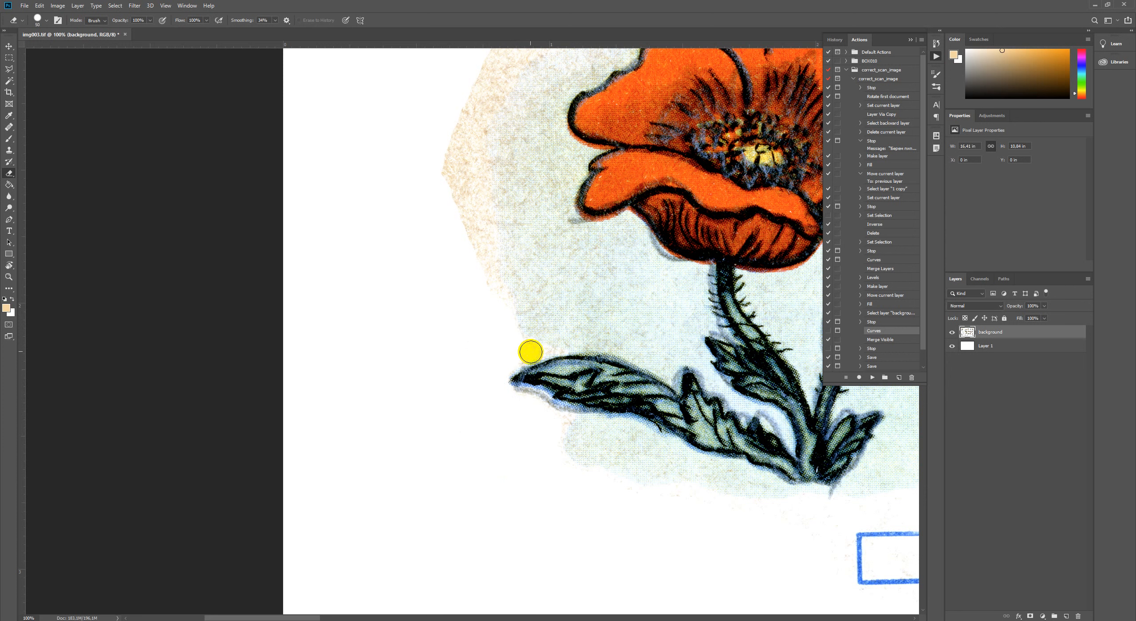
pyautogui.moveTo(524, 350); pyautogui.dragTo(514, 359)
pyautogui.moveTo(490, 291)
pyautogui.mouseDown()
pyautogui.moveTo(456, 267)
pyautogui.moveTo(490, 276)
pyautogui.mouseUp()
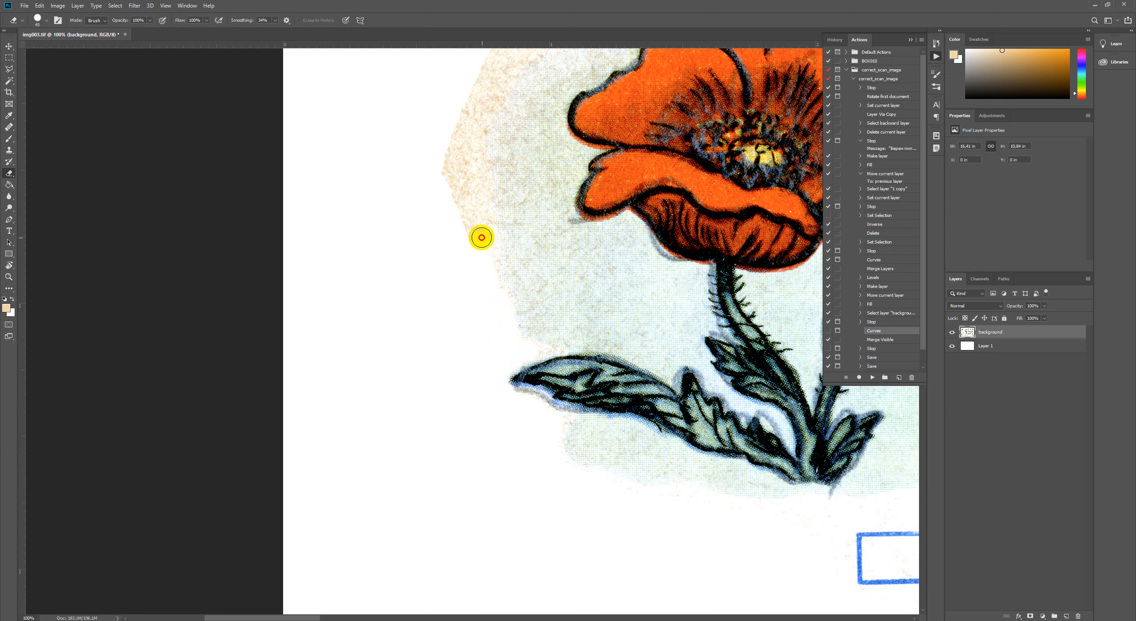
# - Erase the stained outer margin beside the poppy's petals along the backdrop edge, enlarging the eraser slightly for the upper part
pyautogui.moveTo(482, 237)
pyautogui.mouseDown()
pyautogui.moveTo(464, 250)
pyautogui.moveTo(456, 178)
pyautogui.mouseUp()
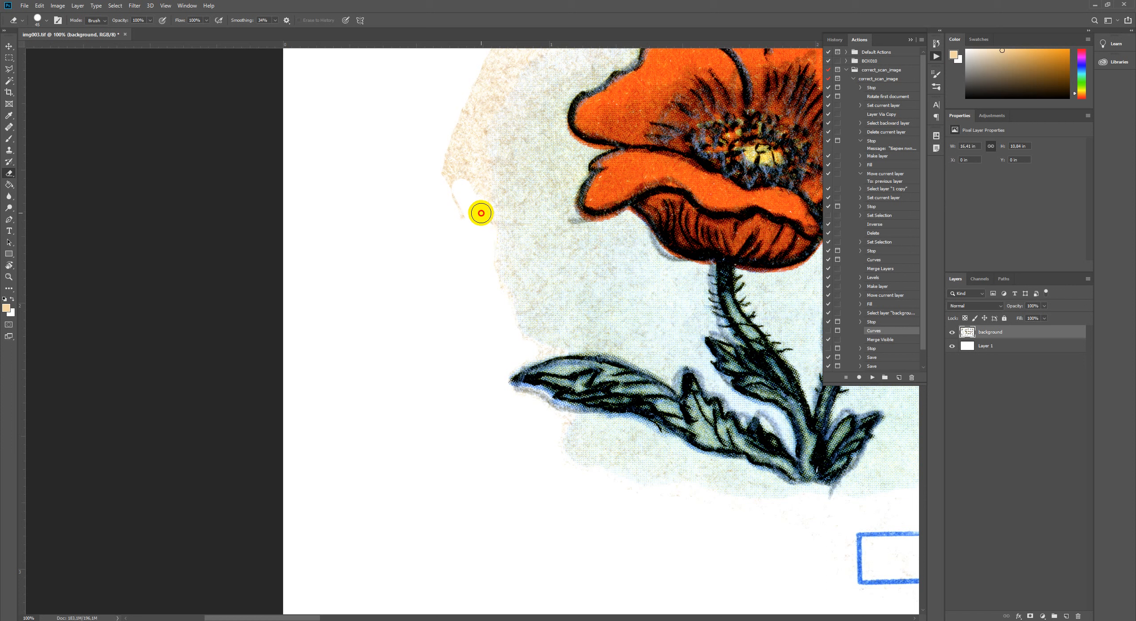
pyautogui.moveTo(475, 234)
pyautogui.mouseDown()
pyautogui.moveTo(441, 198)
pyautogui.moveTo(482, 244)
pyautogui.moveTo(450, 165)
pyautogui.mouseUp()
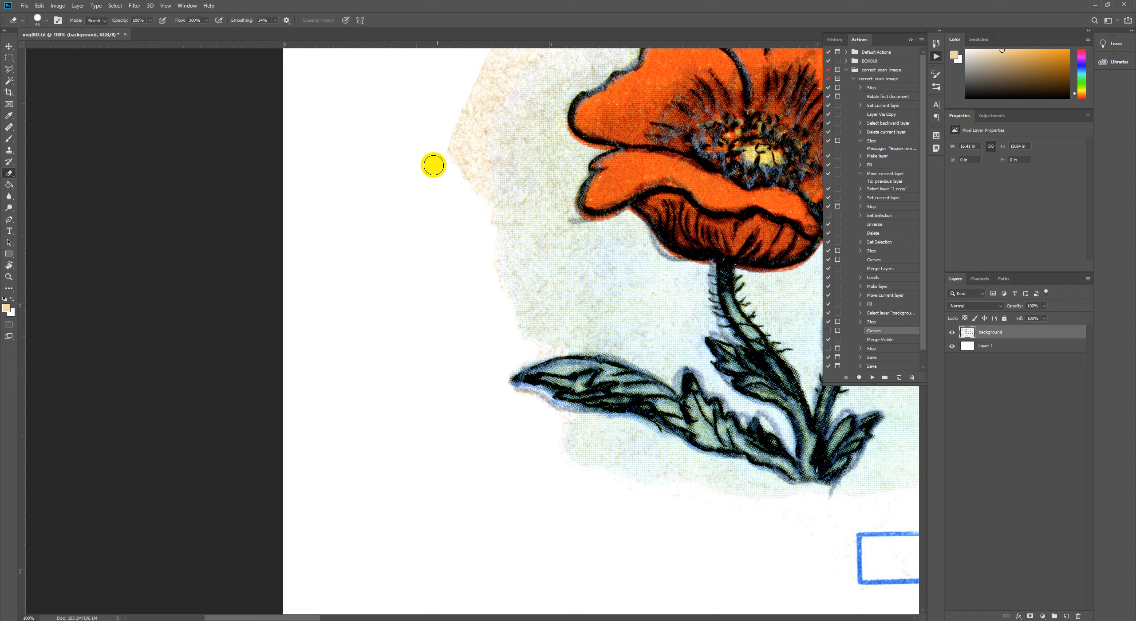
pyautogui.press(']')
pyautogui.press(']')
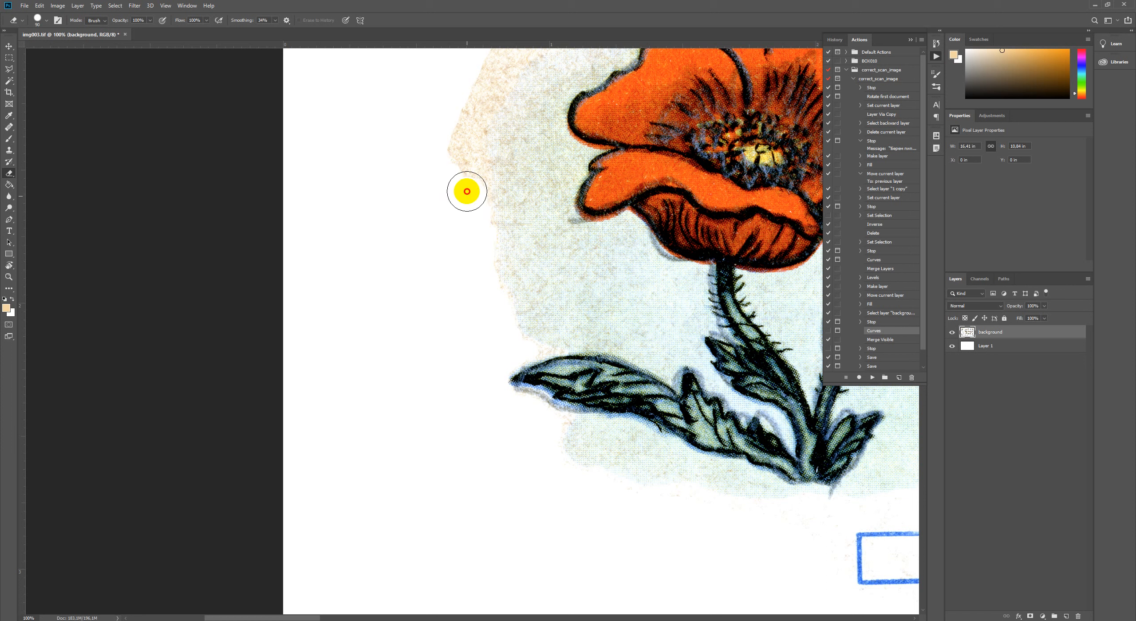
pyautogui.moveTo(467, 191)
pyautogui.mouseDown()
pyautogui.moveTo(447, 106)
pyautogui.moveTo(467, 149)
pyautogui.moveTo(465, 102)
pyautogui.mouseUp()
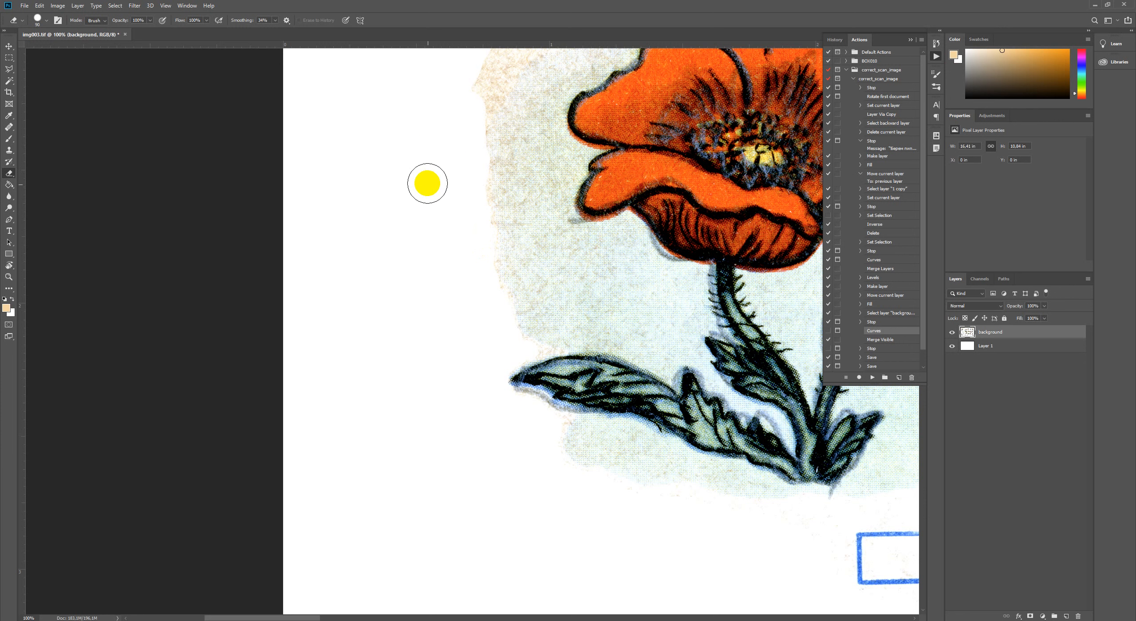
# - Erase the stained paper around the upper outer corner of the poppy's backdrop and above its outermost petals
pyautogui.moveTo(578, 177); pyautogui.dragTo(466, 404)
pyautogui.moveTo(366, 322)
pyautogui.mouseDown()
pyautogui.moveTo(384, 283)
pyautogui.moveTo(386, 303)
pyautogui.moveTo(353, 341)
pyautogui.moveTo(386, 311)
pyautogui.moveTo(361, 350)
pyautogui.mouseUp()
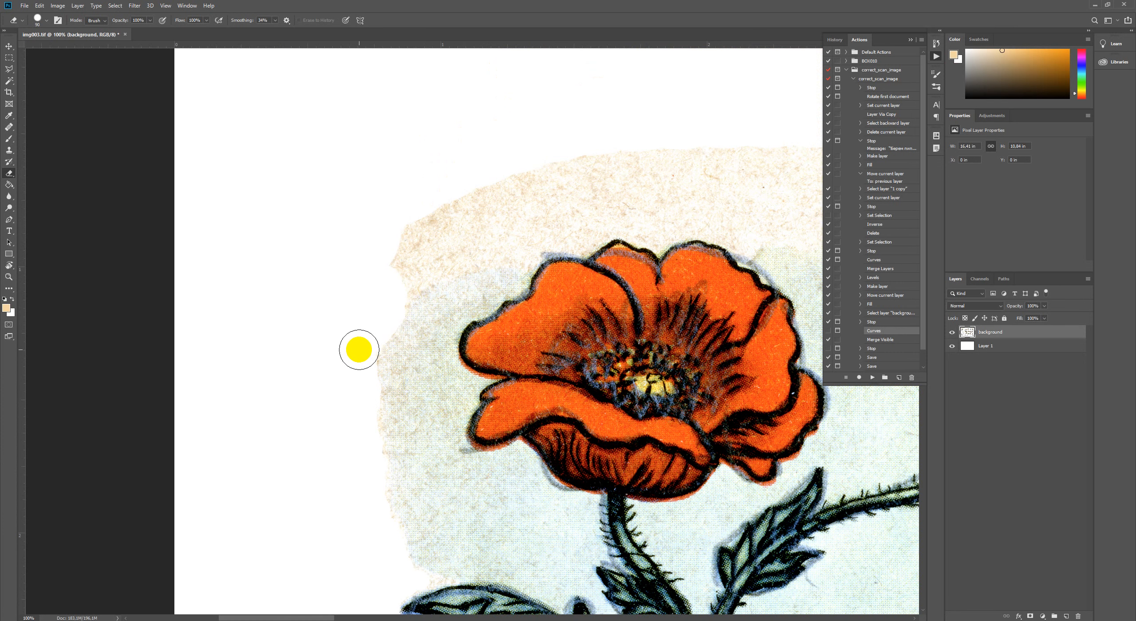
pyautogui.moveTo(378, 286)
pyautogui.mouseDown()
pyautogui.moveTo(415, 198)
pyautogui.moveTo(391, 265)
pyautogui.moveTo(454, 196)
pyautogui.moveTo(421, 265)
pyautogui.moveTo(395, 285)
pyautogui.moveTo(463, 229)
pyautogui.moveTo(396, 289)
pyautogui.moveTo(489, 232)
pyautogui.moveTo(440, 220)
pyautogui.moveTo(521, 176)
pyautogui.moveTo(497, 241)
pyautogui.moveTo(520, 246)
pyautogui.moveTo(434, 256)
pyautogui.moveTo(503, 246)
pyautogui.moveTo(510, 219)
pyautogui.moveTo(379, 296)
pyautogui.moveTo(327, 299)
pyautogui.mouseUp()
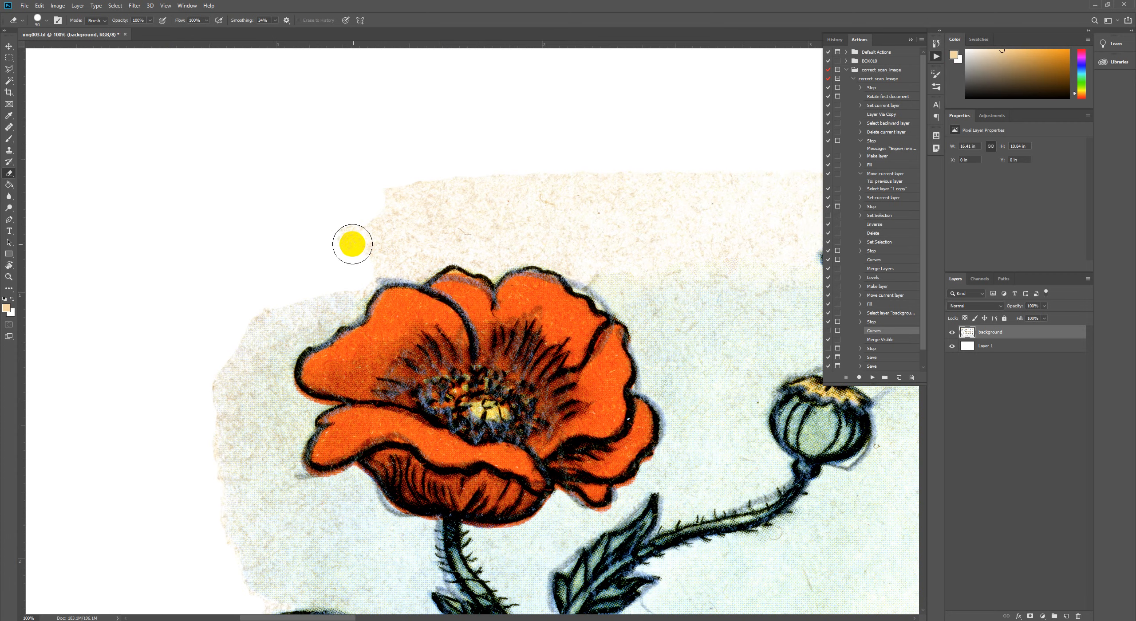
pyautogui.moveTo(352, 244)
pyautogui.mouseDown()
pyautogui.moveTo(355, 269)
pyautogui.moveTo(368, 216)
pyautogui.moveTo(375, 235)
pyautogui.moveTo(426, 182)
pyautogui.moveTo(385, 190)
pyautogui.moveTo(390, 233)
pyautogui.moveTo(369, 255)
pyautogui.moveTo(435, 220)
pyautogui.moveTo(393, 257)
pyautogui.moveTo(426, 251)
pyautogui.moveTo(422, 259)
pyautogui.moveTo(413, 257)
pyautogui.moveTo(456, 227)
pyautogui.moveTo(347, 270)
pyautogui.mouseUp()
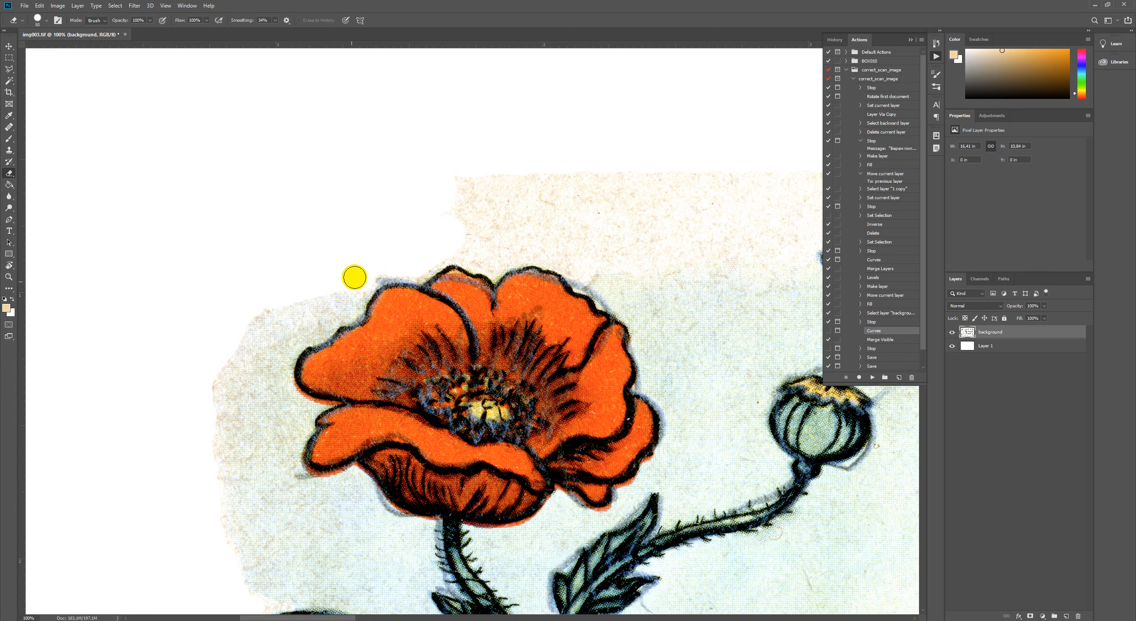
# - Erase a strip of stained paper just above the poppy's top petals and along the backdrop towards the bee
pyautogui.hscroll(5, 407, 269)
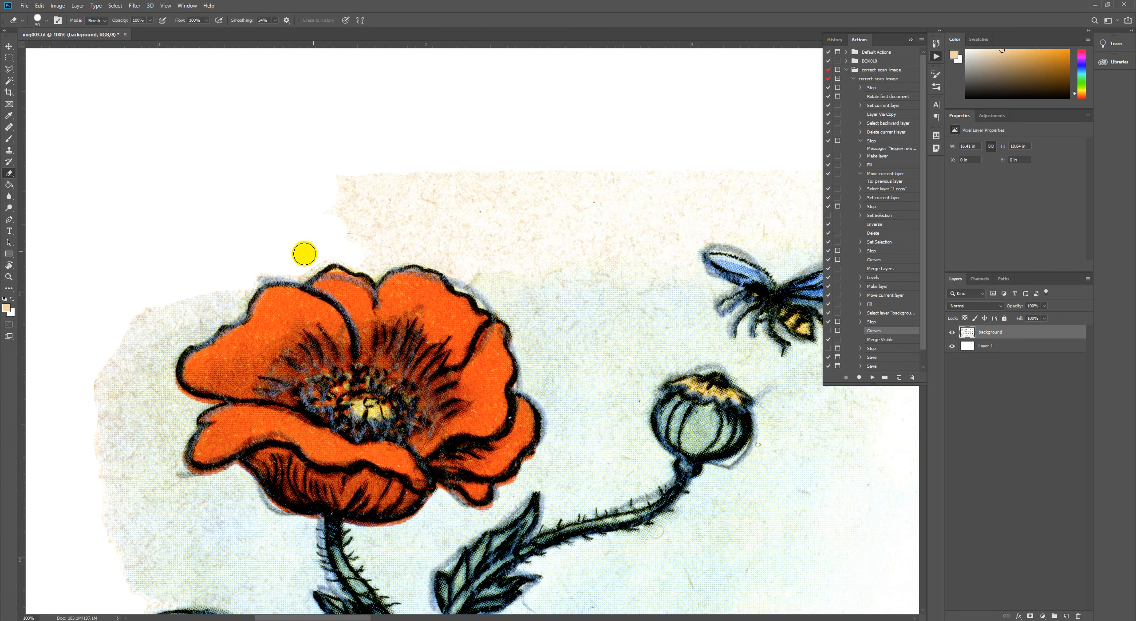
pyautogui.moveTo(328, 250)
pyautogui.mouseDown()
pyautogui.moveTo(363, 248)
pyautogui.moveTo(356, 261)
pyautogui.mouseUp()
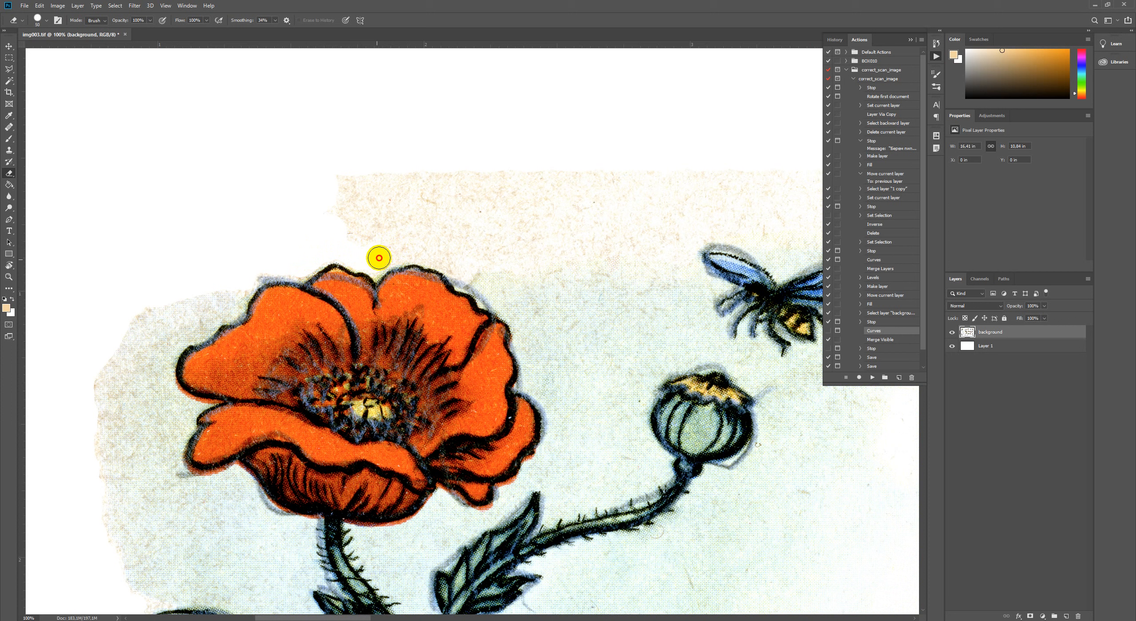
pyautogui.moveTo(379, 258)
pyautogui.mouseDown()
pyautogui.moveTo(444, 239)
pyautogui.moveTo(388, 252)
pyautogui.moveTo(420, 254)
pyautogui.mouseUp()
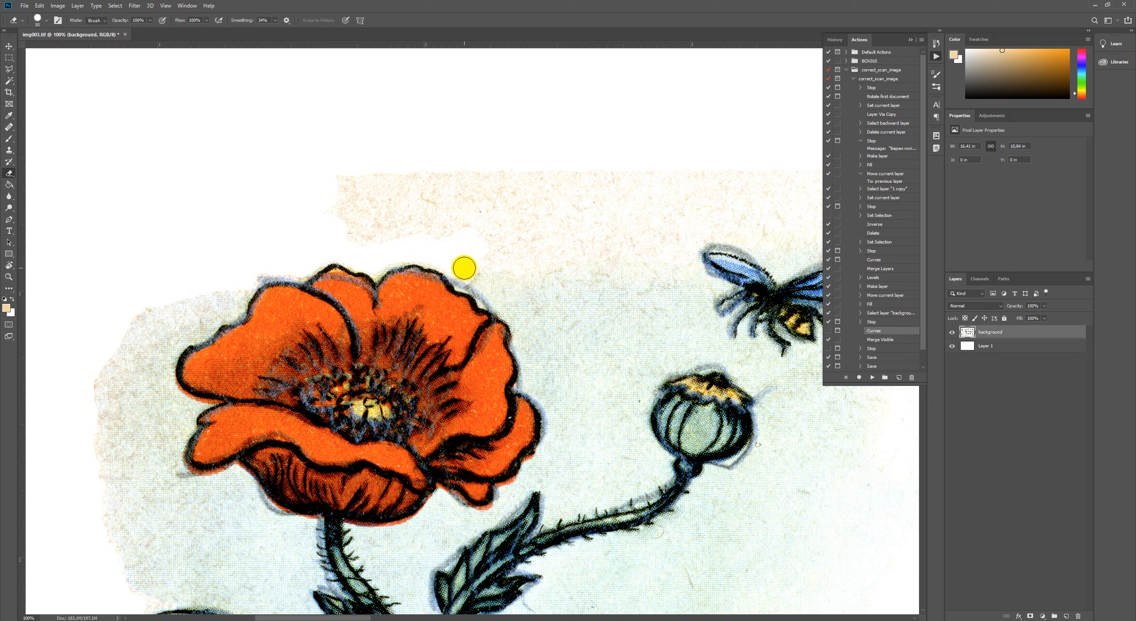
pyautogui.moveTo(472, 257)
pyautogui.mouseDown()
pyautogui.moveTo(525, 247)
pyautogui.moveTo(499, 255)
pyautogui.moveTo(540, 257)
pyautogui.moveTo(545, 245)
pyautogui.moveTo(537, 259)
pyautogui.moveTo(619, 235)
pyautogui.moveTo(592, 245)
pyautogui.moveTo(635, 234)
pyautogui.moveTo(620, 245)
pyautogui.moveTo(648, 243)
pyautogui.moveTo(665, 227)
pyautogui.moveTo(652, 245)
pyautogui.moveTo(679, 236)
pyautogui.moveTo(680, 212)
pyautogui.moveTo(679, 230)
pyautogui.moveTo(557, 226)
pyautogui.moveTo(508, 233)
pyautogui.moveTo(570, 228)
pyautogui.moveTo(496, 240)
pyautogui.moveTo(354, 231)
pyautogui.moveTo(531, 228)
pyautogui.moveTo(339, 226)
pyautogui.moveTo(384, 240)
pyautogui.moveTo(350, 231)
pyautogui.moveTo(331, 191)
pyautogui.moveTo(313, 206)
pyautogui.mouseUp()
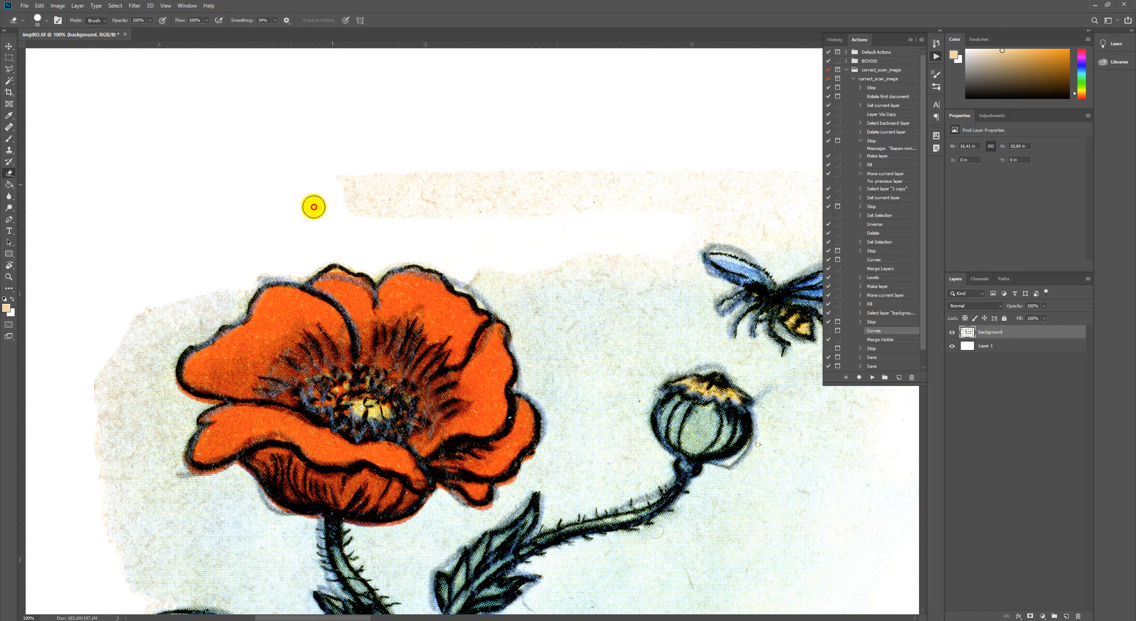
# - Erase the stained paper above the bee and down the backdrop edge beside the bee and poppy seed pod
pyautogui.hscroll(5, 406, 203)
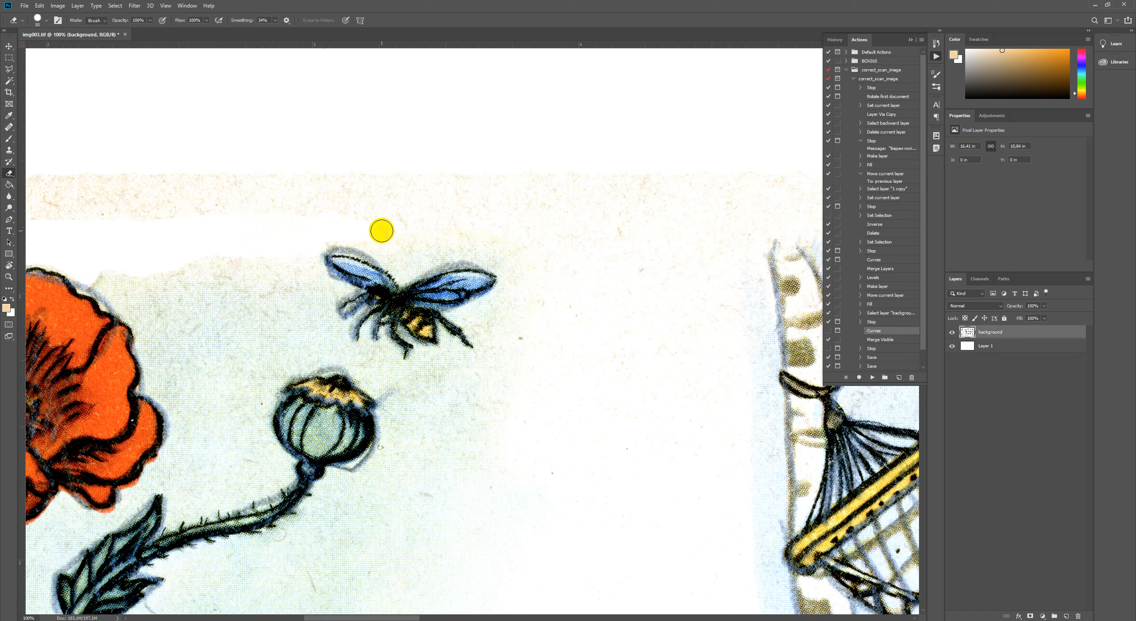
pyautogui.moveTo(322, 236)
pyautogui.mouseDown()
pyautogui.moveTo(363, 235)
pyautogui.moveTo(421, 210)
pyautogui.moveTo(394, 231)
pyautogui.moveTo(530, 213)
pyautogui.moveTo(510, 221)
pyautogui.mouseUp()
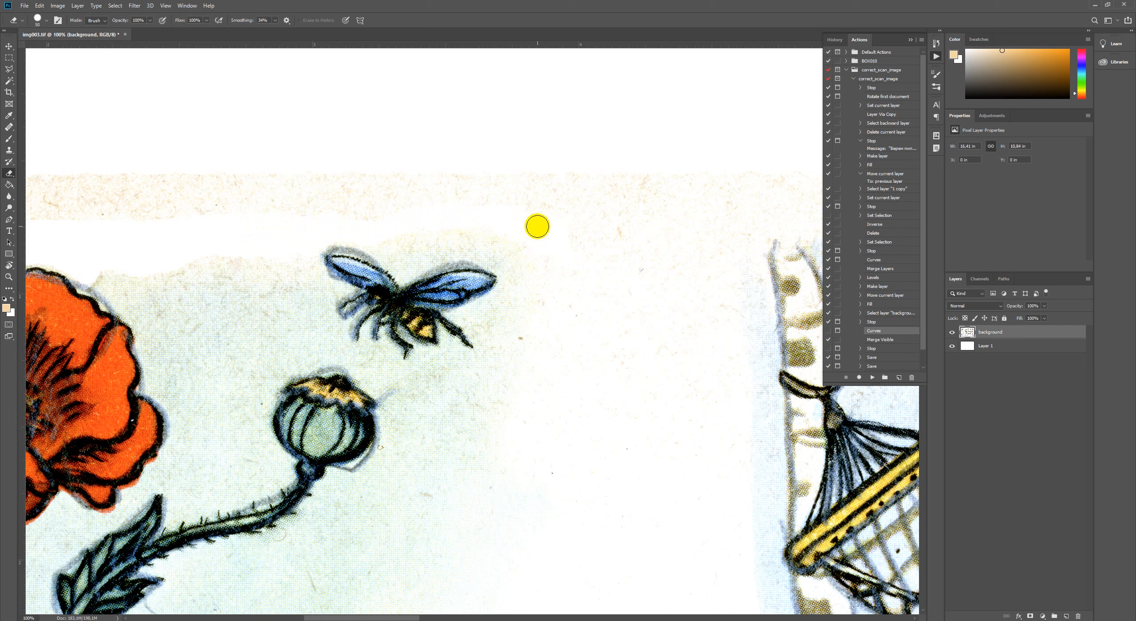
pyautogui.moveTo(534, 241); pyautogui.dragTo(556, 286)
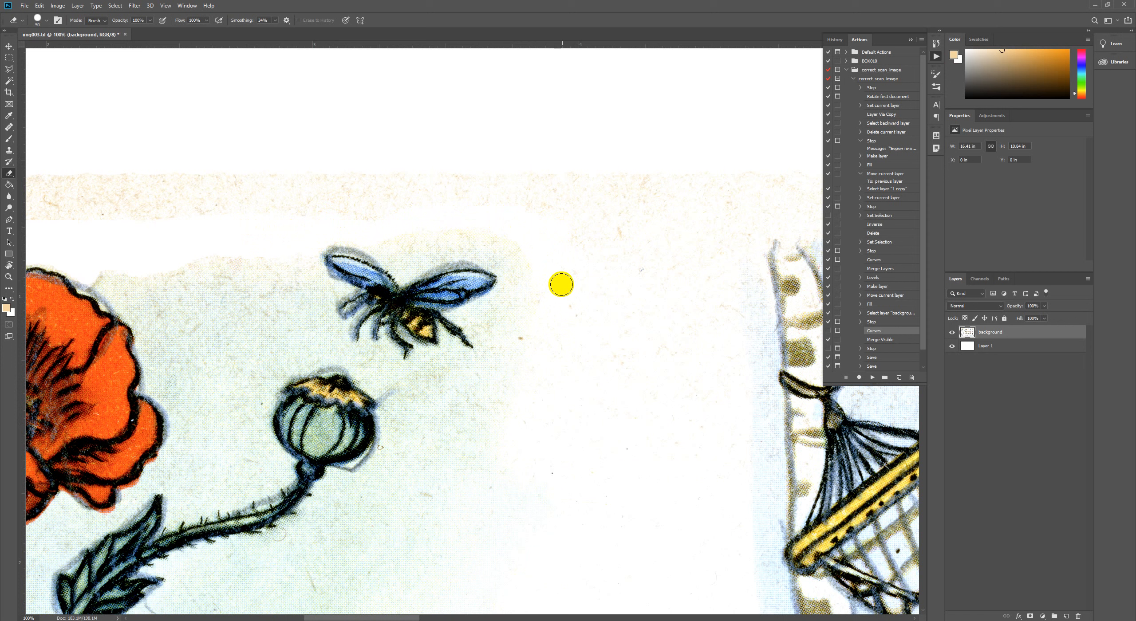
pyautogui.moveTo(549, 389)
pyautogui.mouseDown()
pyautogui.moveTo(539, 368)
pyautogui.moveTo(527, 455)
pyautogui.moveTo(510, 487)
pyautogui.moveTo(513, 459)
pyautogui.moveTo(526, 494)
pyautogui.moveTo(551, 484)
pyautogui.moveTo(544, 491)
pyautogui.moveTo(592, 434)
pyautogui.moveTo(577, 492)
pyautogui.mouseUp()
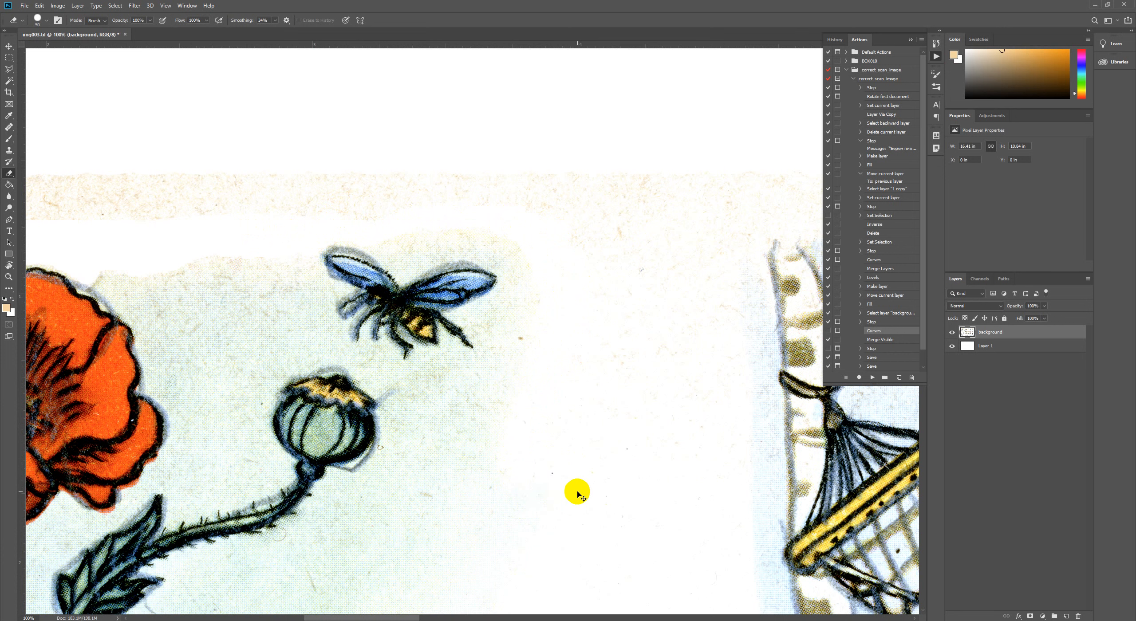
pyautogui.moveTo(563, 439)
pyautogui.mouseDown()
pyautogui.moveTo(533, 423)
pyautogui.moveTo(569, 383)
pyautogui.mouseUp()
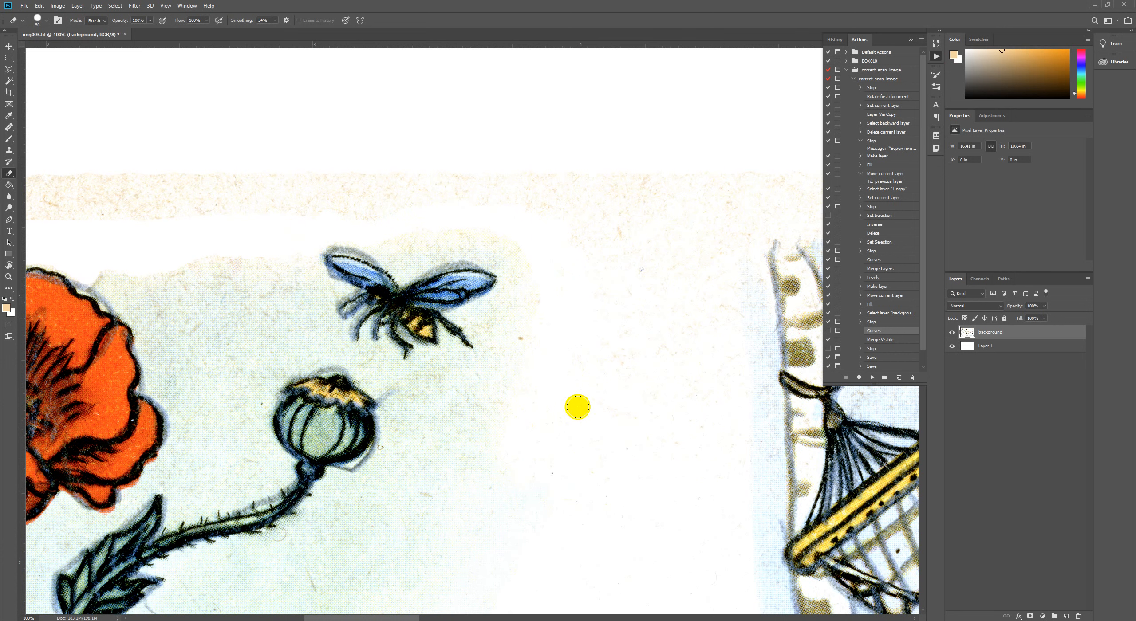
# - Erase the specks and tinted paper in the gap between the poppy seed pod's backdrop and the birch trunk
pyautogui.scroll(-4, 577, 420)
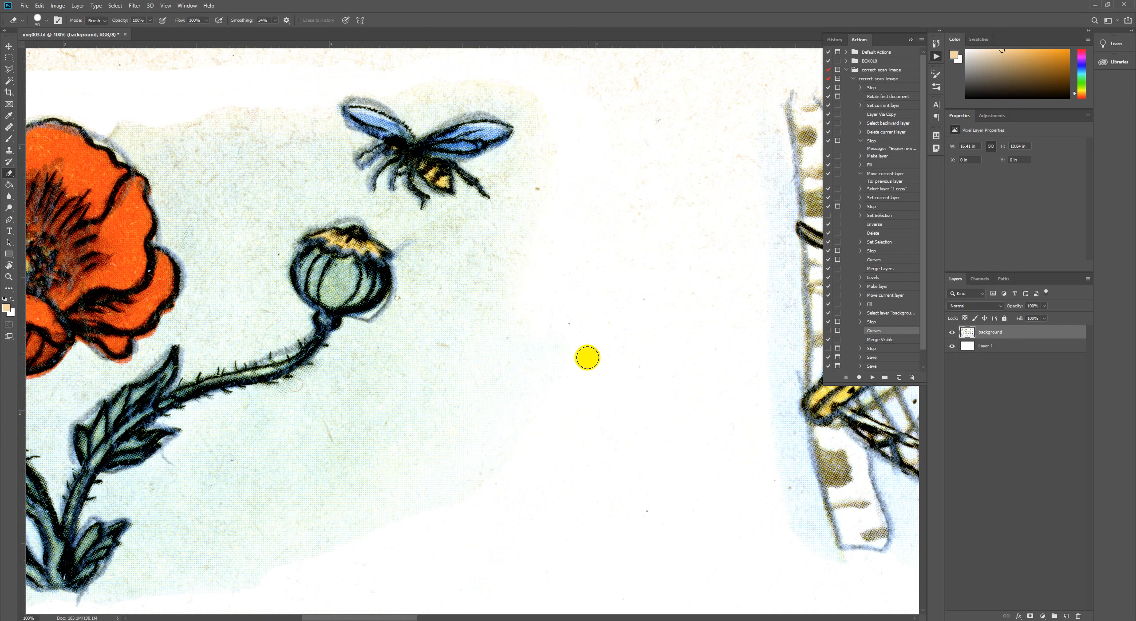
pyautogui.moveTo(562, 297)
pyautogui.mouseDown()
pyautogui.moveTo(577, 316)
pyautogui.moveTo(526, 312)
pyautogui.moveTo(600, 329)
pyautogui.mouseUp()
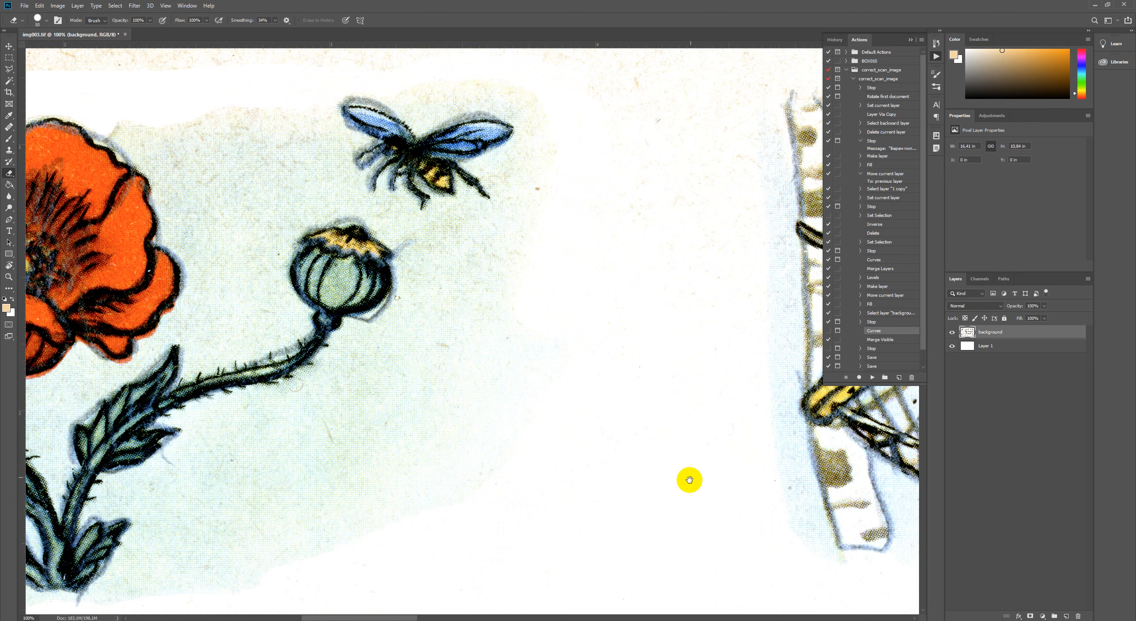
pyautogui.moveTo(688, 479); pyautogui.dragTo(544, 542)
pyautogui.moveTo(547, 394)
pyautogui.mouseDown()
pyautogui.moveTo(558, 333)
pyautogui.moveTo(589, 401)
pyautogui.moveTo(582, 275)
pyautogui.moveTo(555, 319)
pyautogui.moveTo(548, 253)
pyautogui.moveTo(502, 305)
pyautogui.moveTo(494, 333)
pyautogui.moveTo(606, 393)
pyautogui.moveTo(616, 428)
pyautogui.moveTo(576, 322)
pyautogui.moveTo(613, 333)
pyautogui.moveTo(618, 309)
pyautogui.moveTo(604, 364)
pyautogui.moveTo(605, 254)
pyautogui.moveTo(578, 234)
pyautogui.moveTo(565, 262)
pyautogui.moveTo(540, 224)
pyautogui.moveTo(604, 219)
pyautogui.mouseUp()
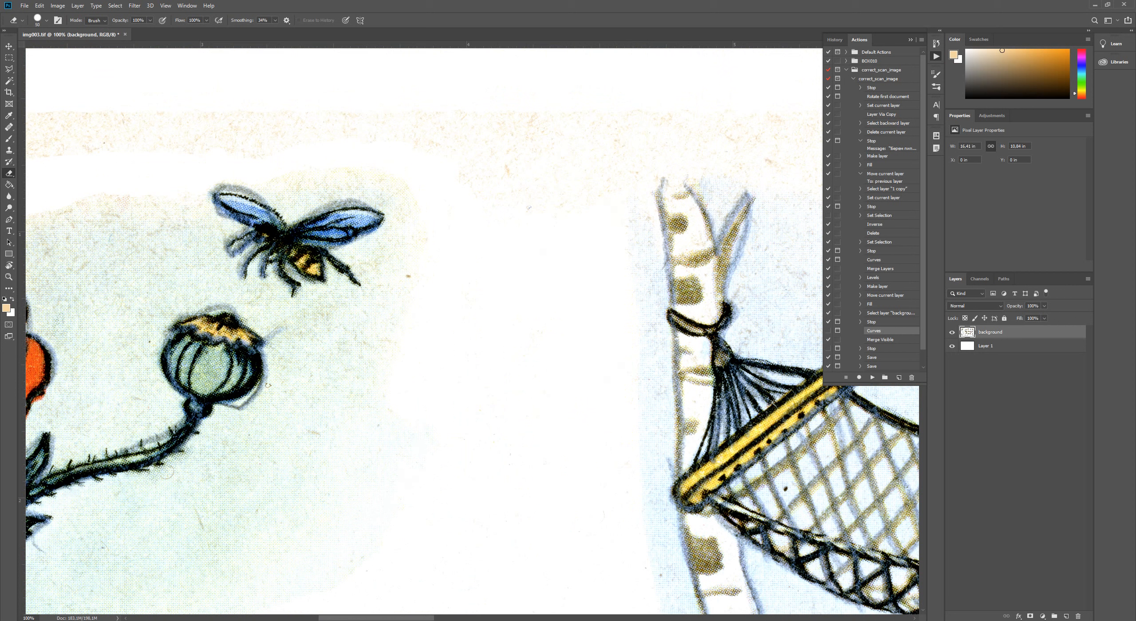